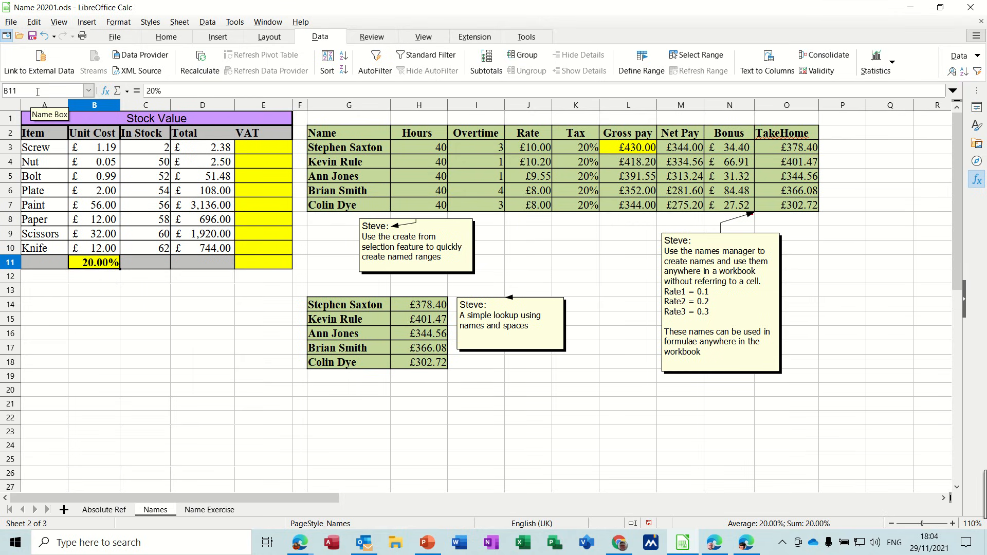
Name cell B11, which holds the tax rate below the stock table, as vat.
click(90, 281)
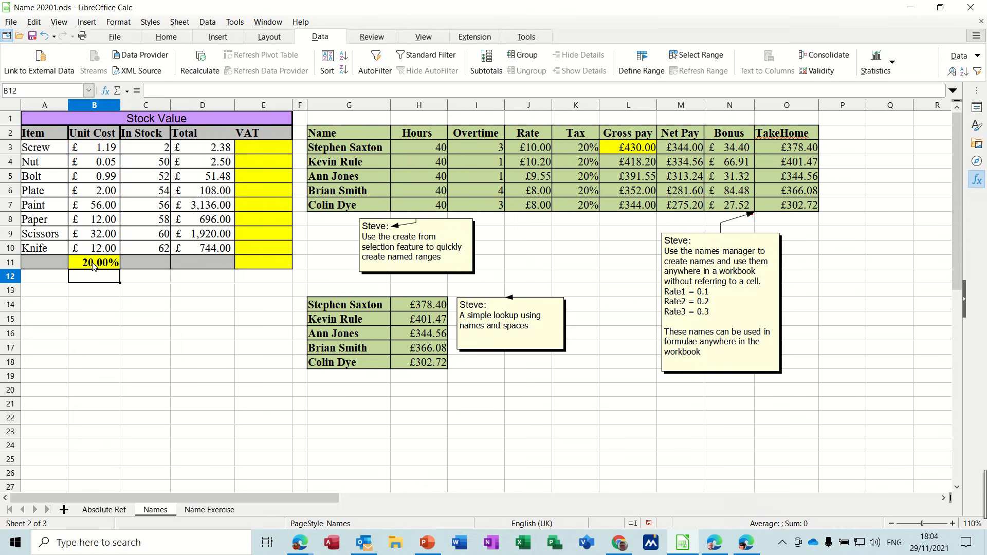
click(92, 263)
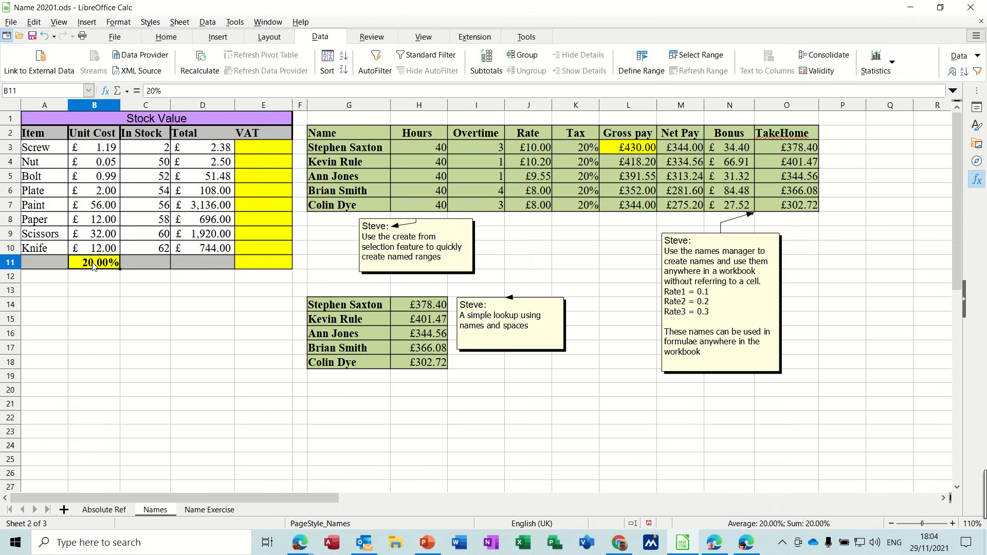
click(40, 90)
text(vat)
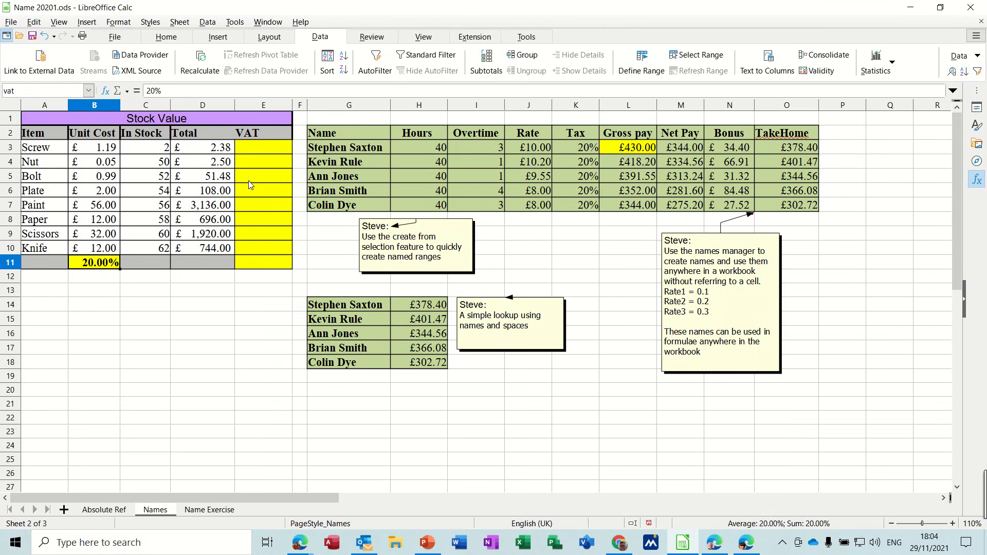
Enter the formula =D3*vat in cell E3 of the VAT column and fill it down to E10.
click(268, 150)
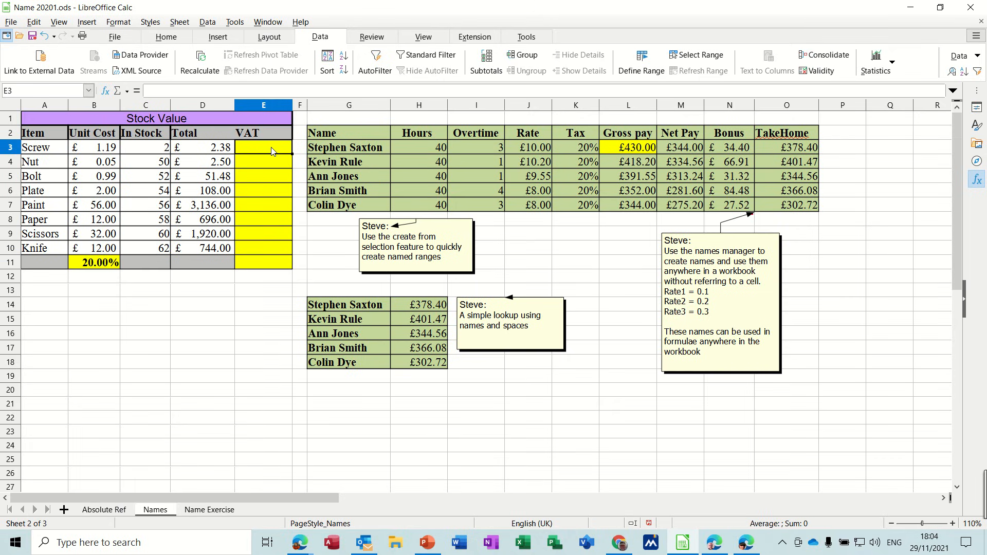
text(=)
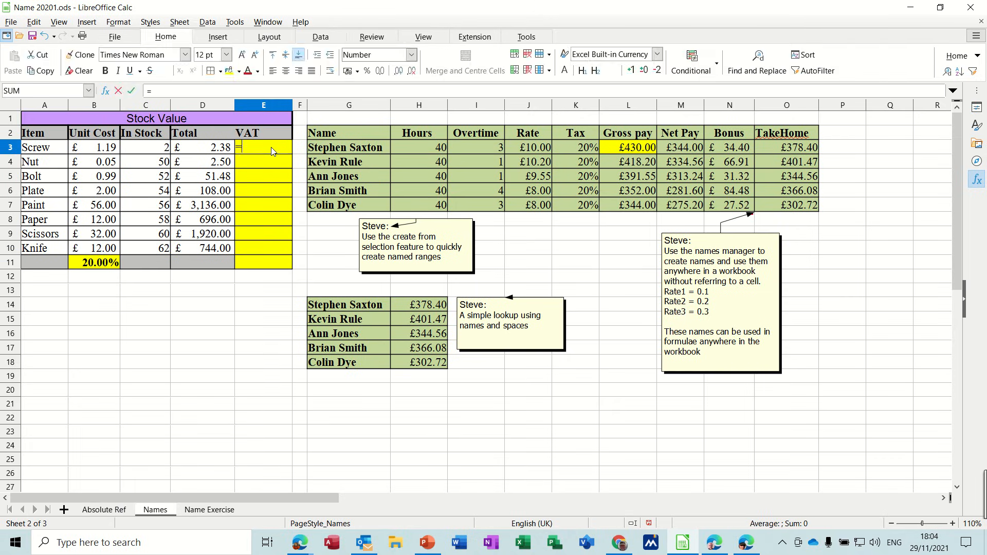
click(211, 148)
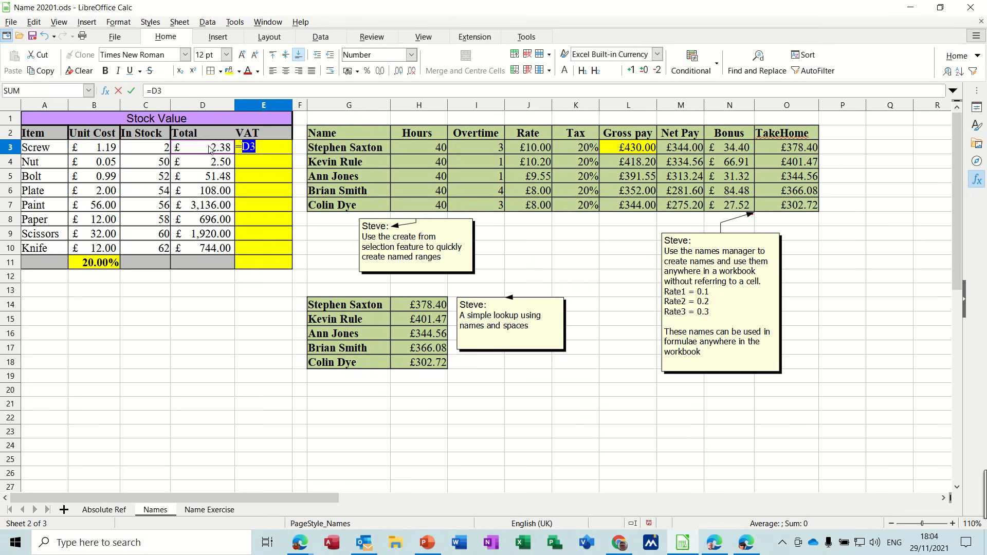
text(*vat)
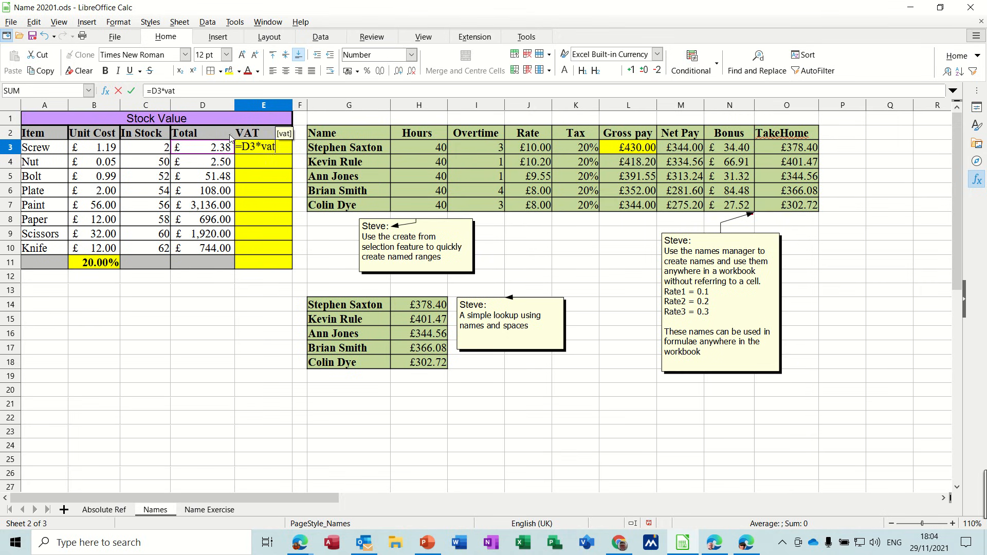
click(131, 91)
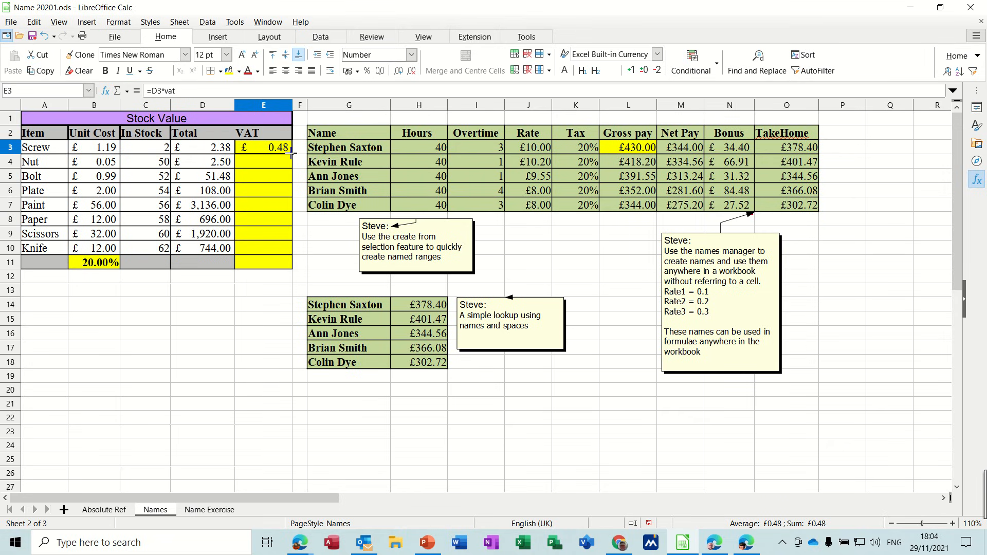
drag(291, 153, 291, 251)
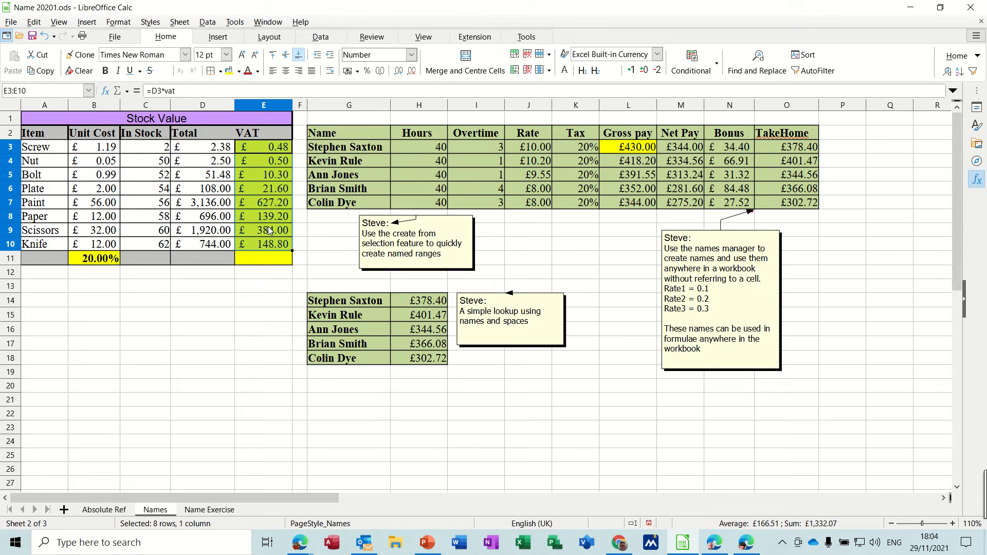
click(270, 161)
Set the vat rate in cell B11 to 25%.
click(106, 258)
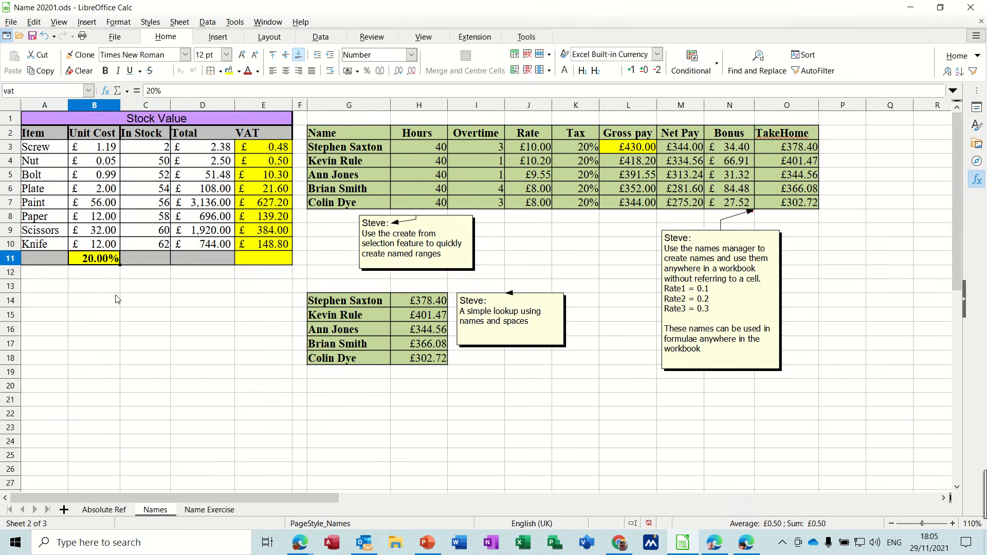
text(25)
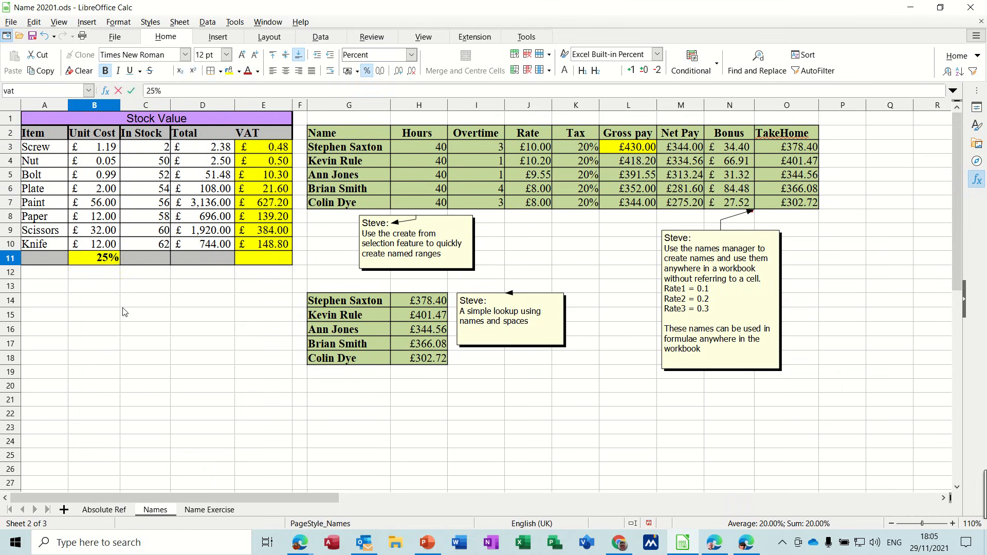
key(Return)
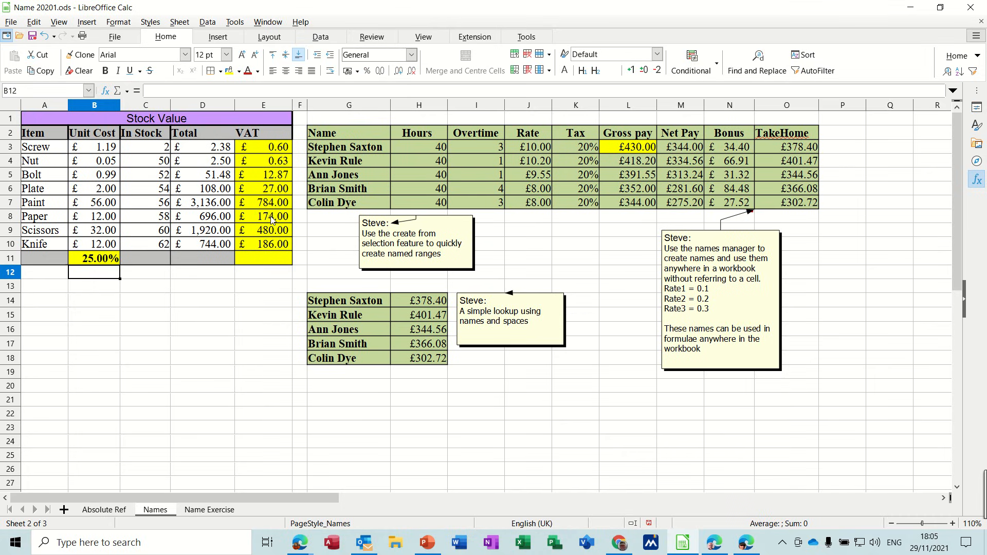
On the Name Exercise sheet, enter the formula =C15*vat in cell C16, below the Cost total.
click(210, 511)
click(248, 368)
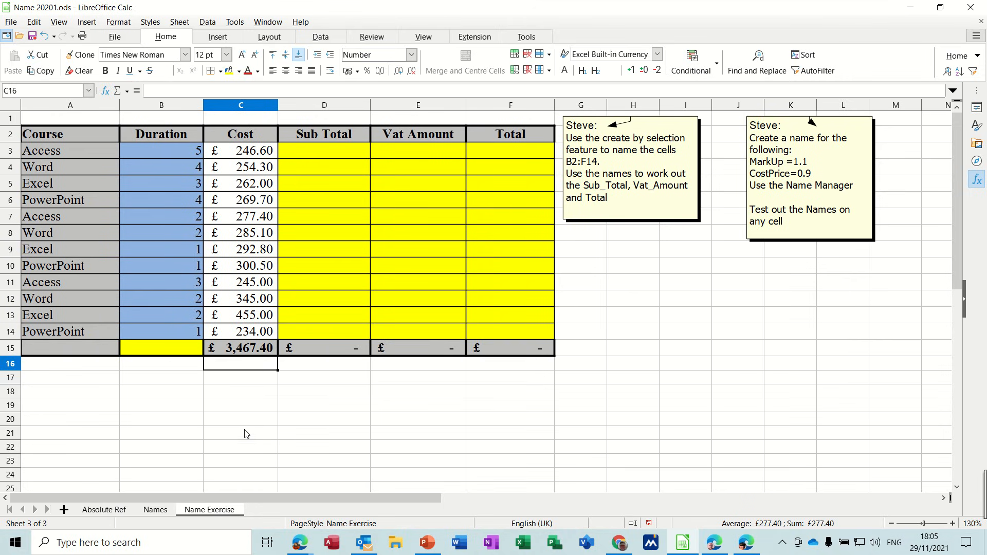
text(=)
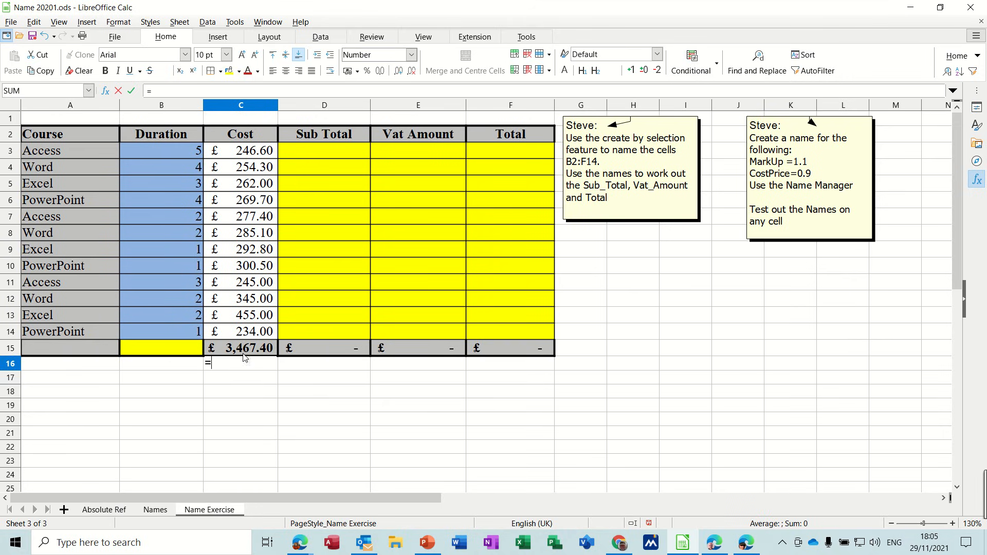
click(243, 351)
text(*vat)
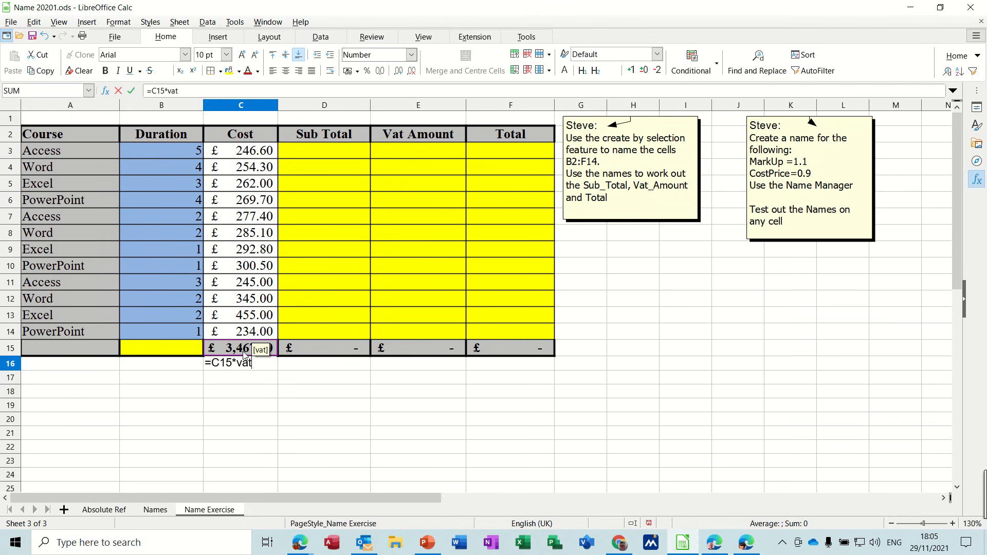
click(131, 91)
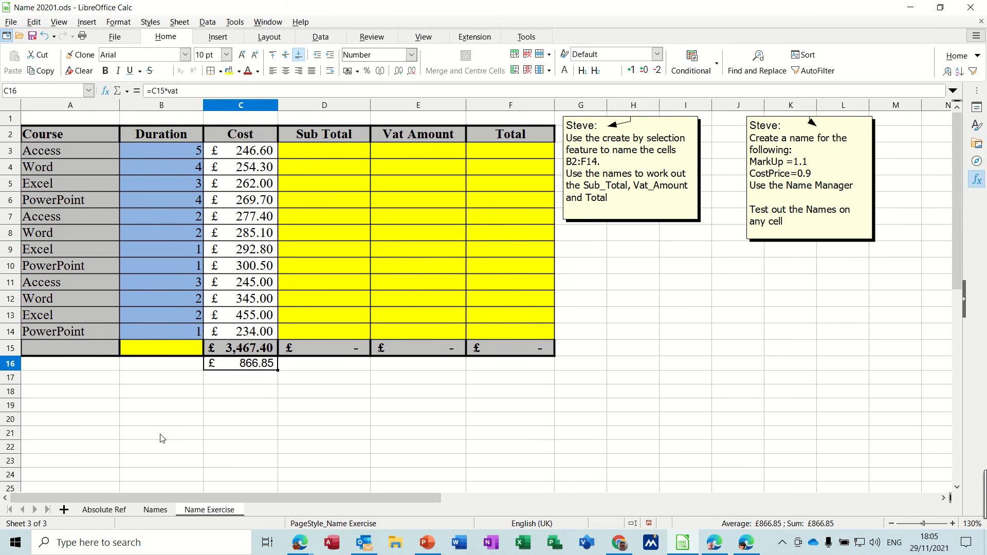
On the Names sheet, check the range names assigned to the Hours, Overtime and Gross pay values in rows 3 to 7.
click(155, 510)
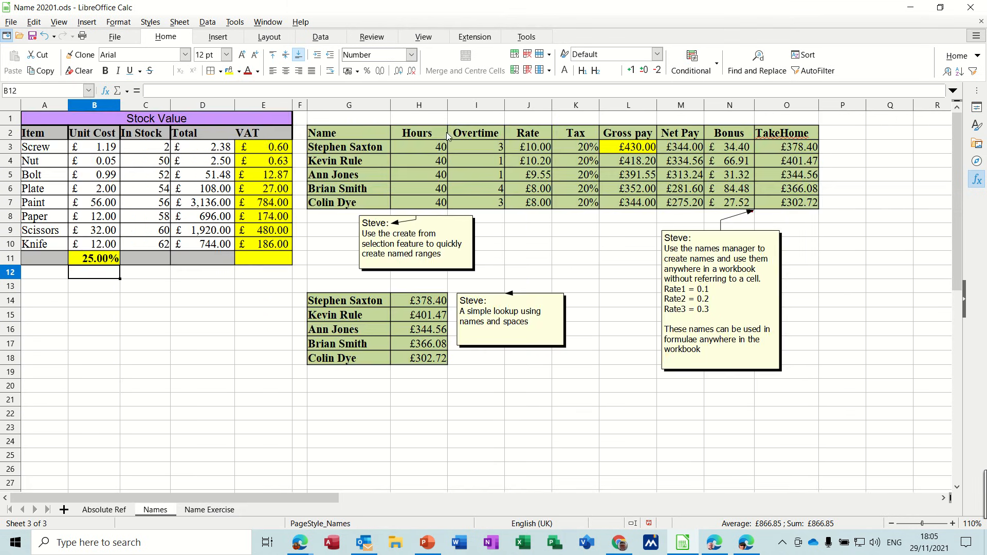
drag(430, 146, 430, 199)
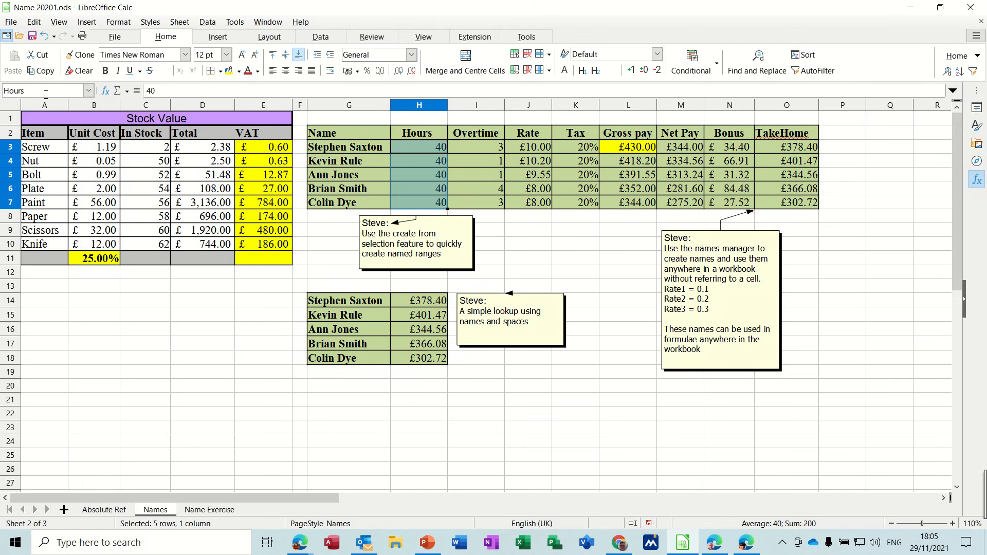
drag(473, 148, 471, 198)
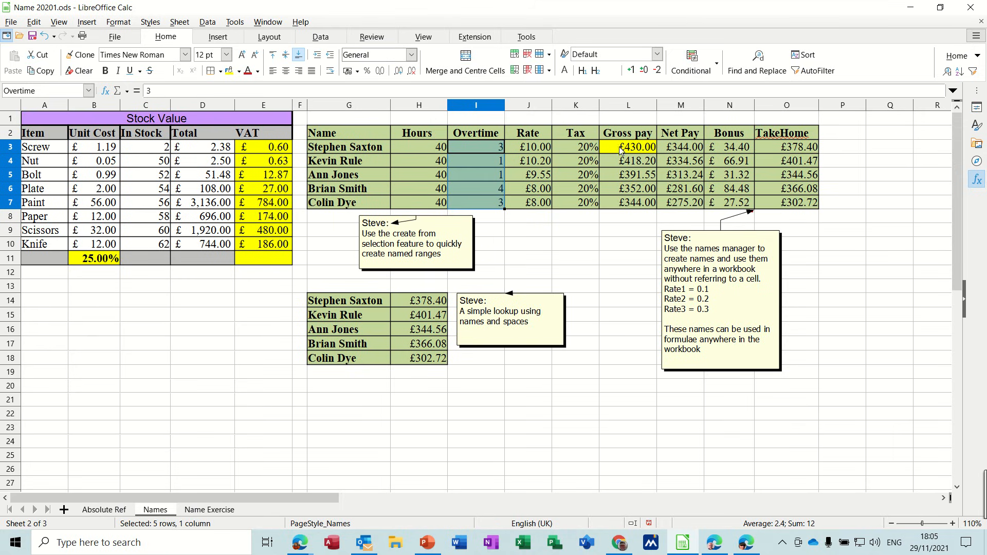
drag(621, 150, 623, 203)
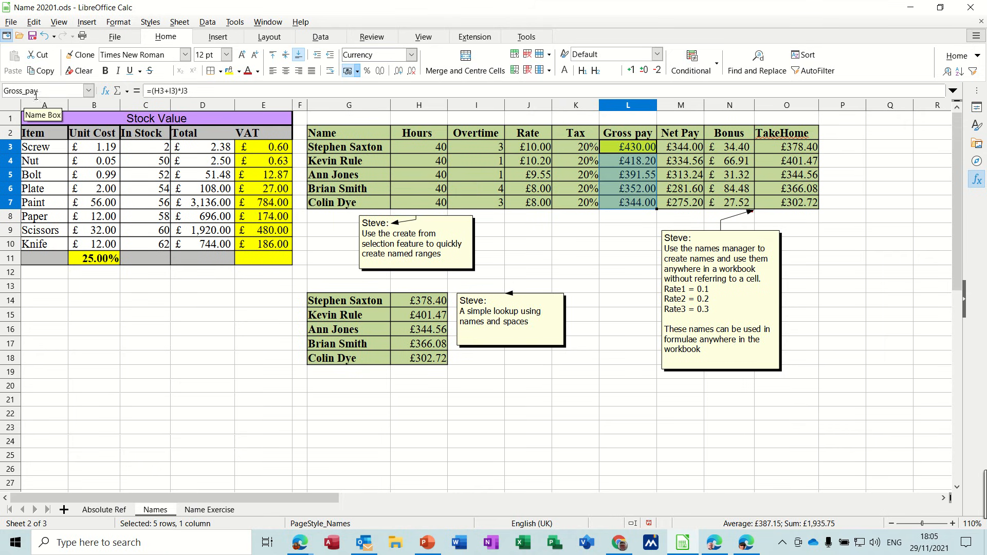
click(321, 37)
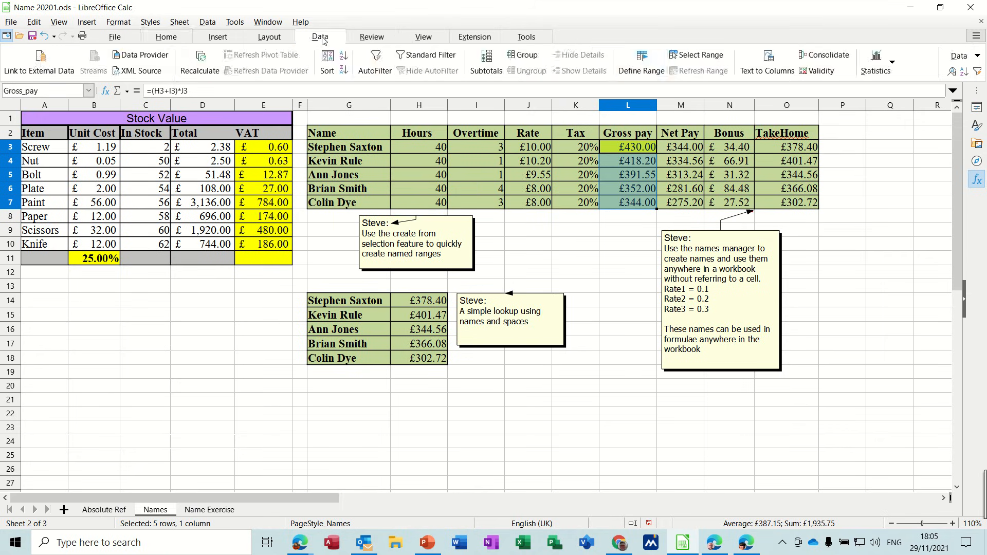
click(641, 60)
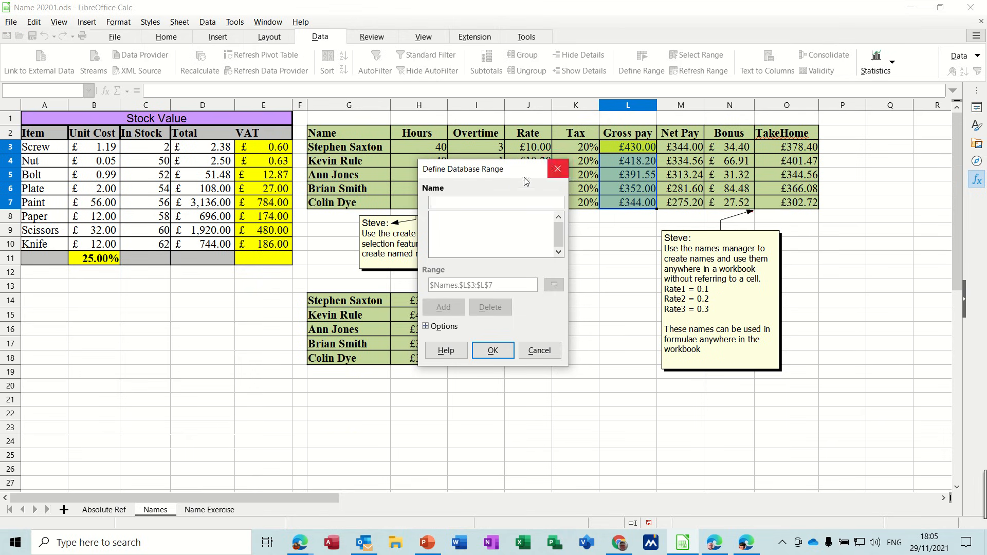
click(535, 352)
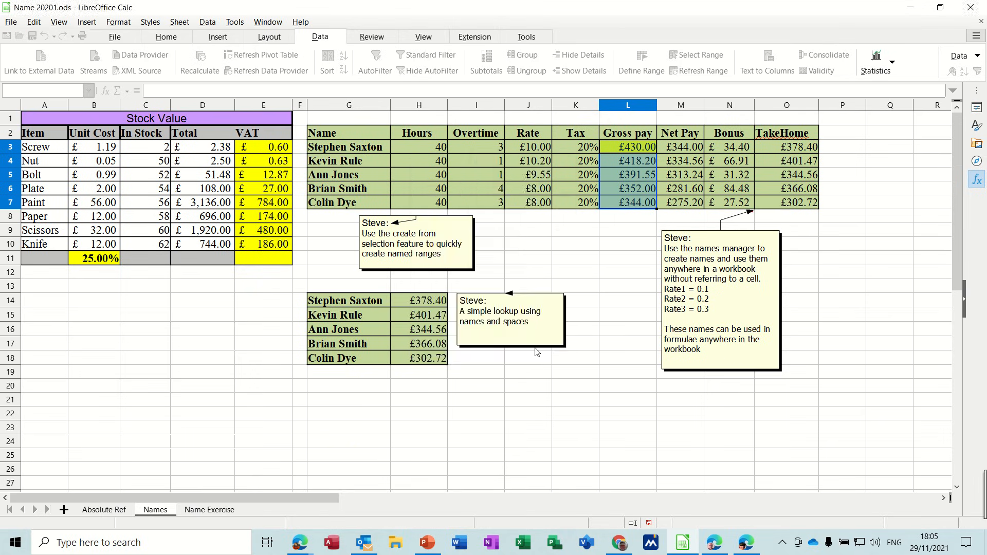
Define a database range called test for cells H14:H18.
click(422, 303)
drag(423, 304, 425, 358)
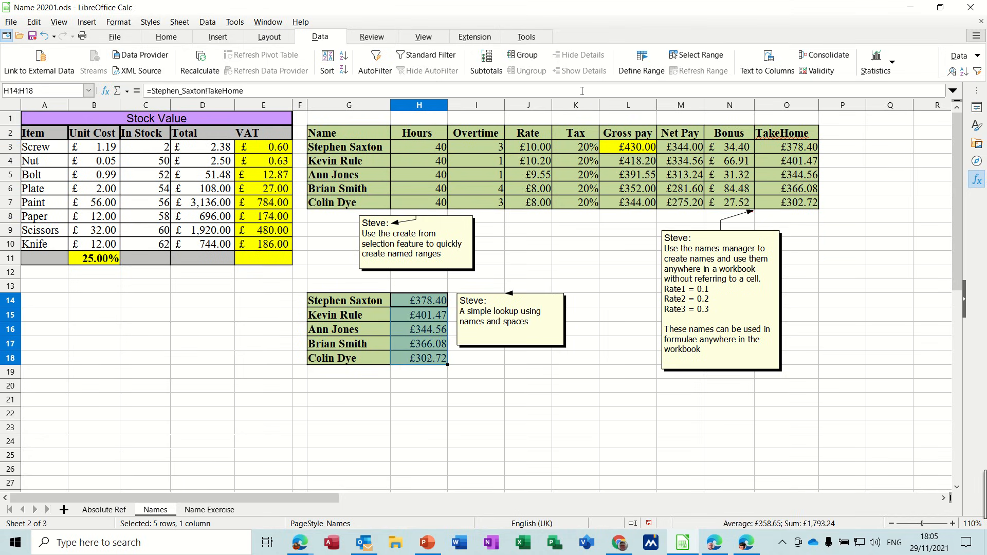
click(638, 69)
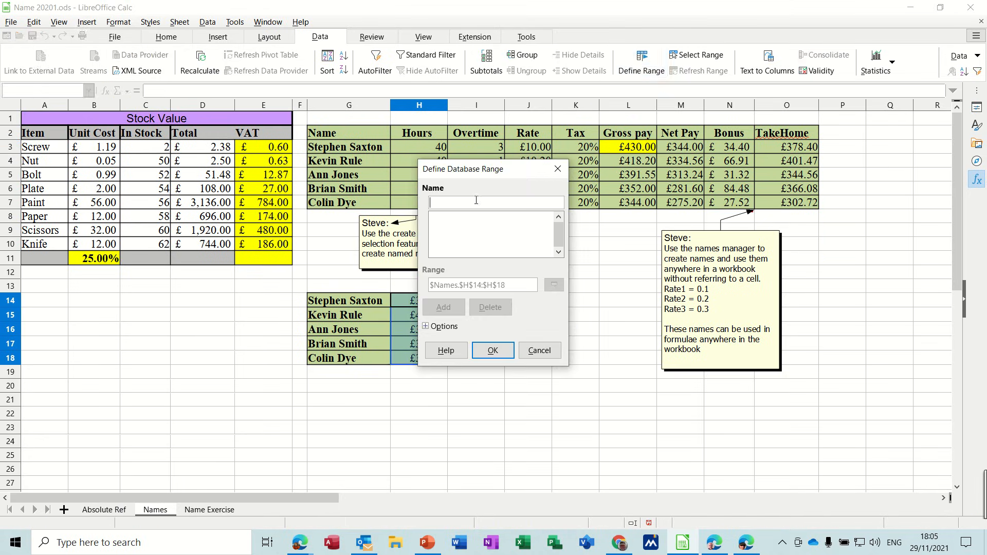
text(test)
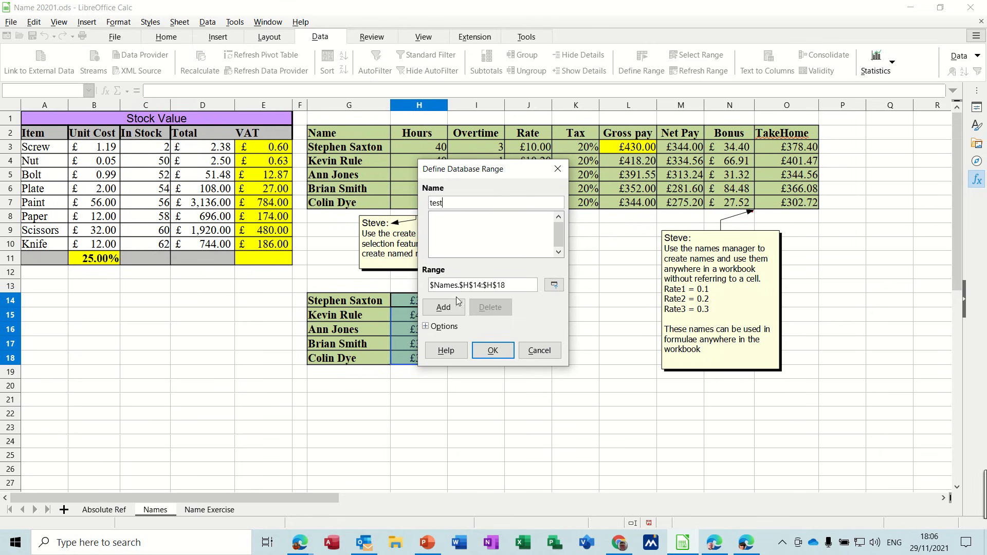
click(492, 351)
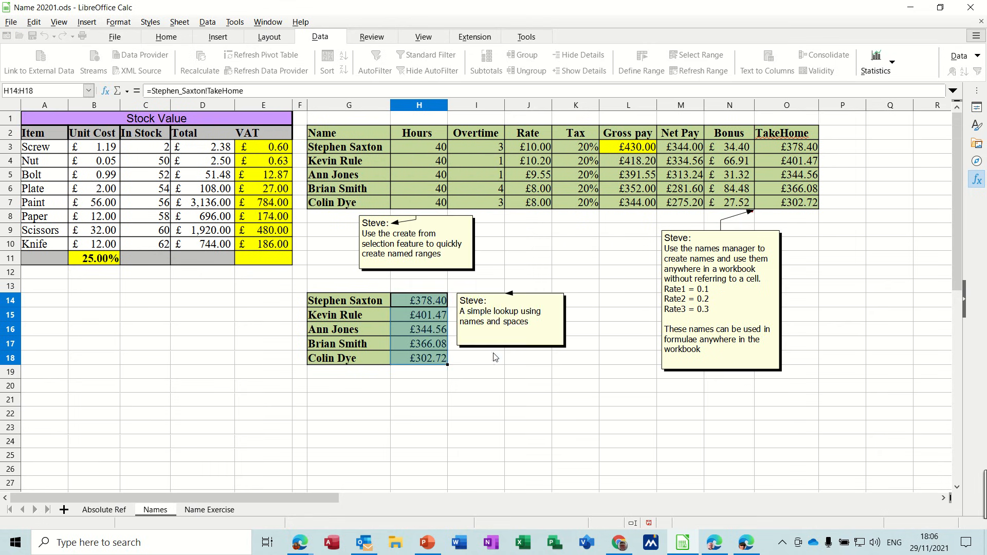
click(419, 388)
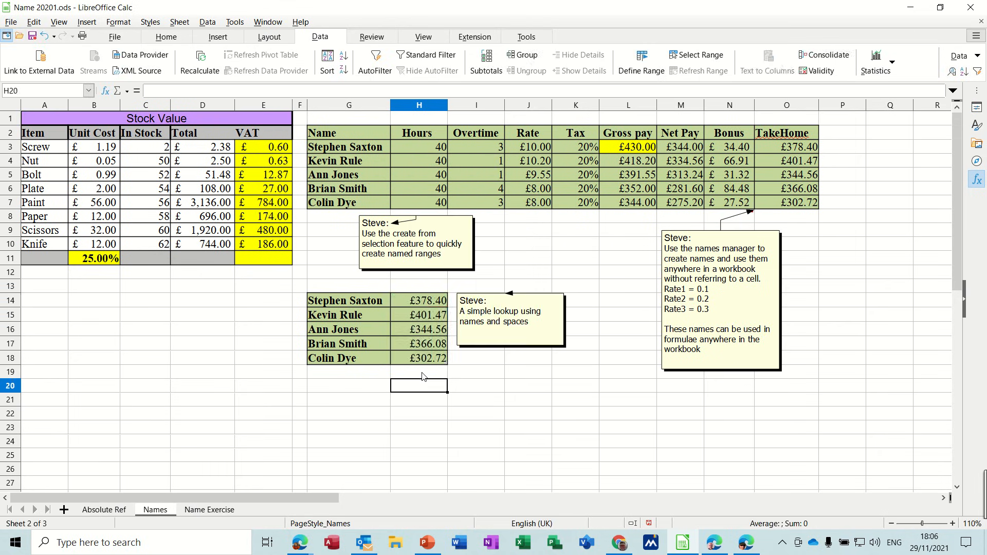
Review the definition of the test database range for H14:H18 without changing it.
drag(415, 304, 417, 357)
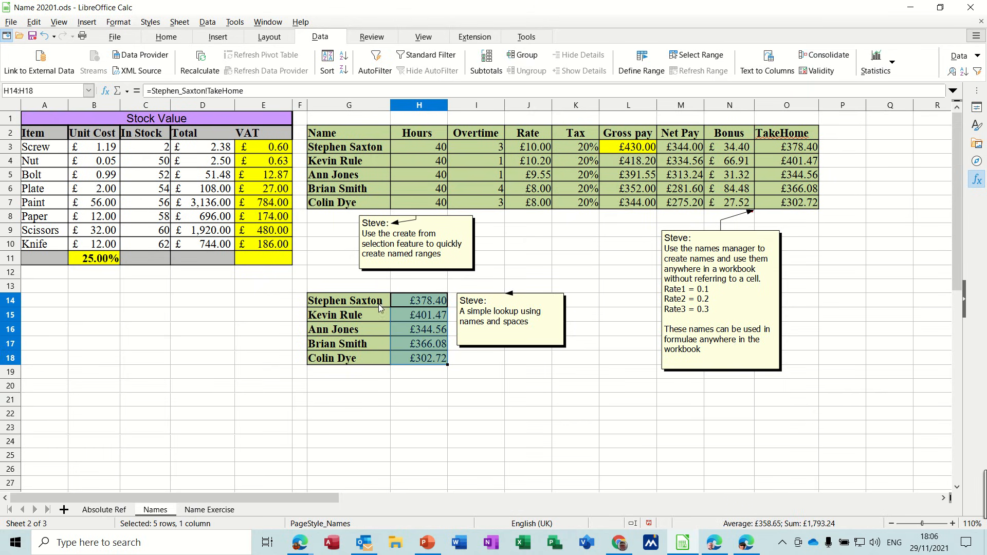
click(641, 62)
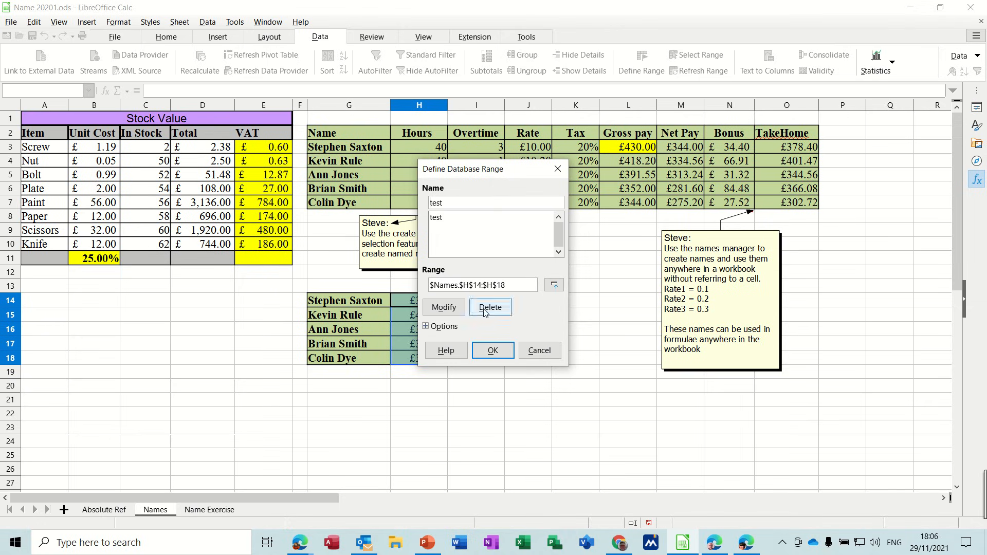
click(539, 350)
click(481, 370)
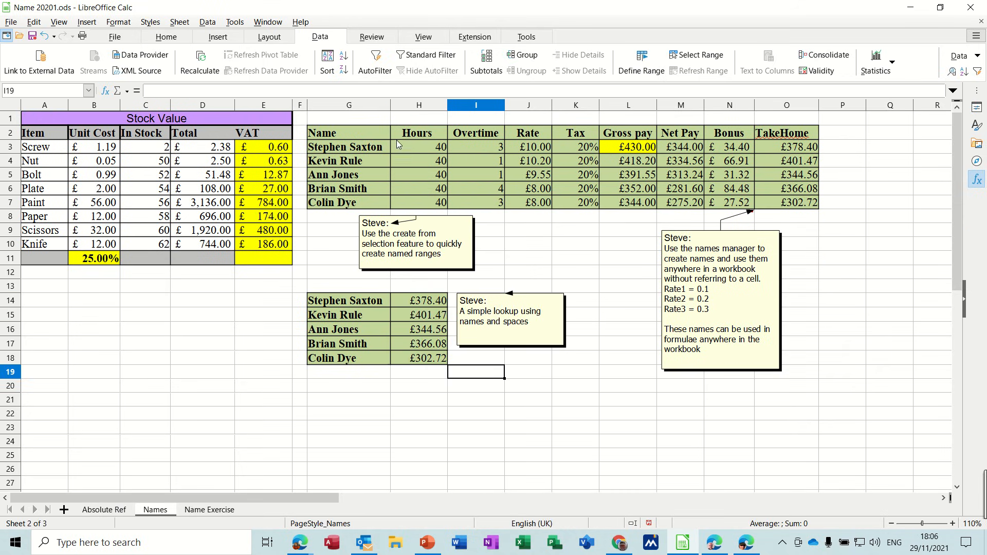
Compare the Gross pay formulas in cells L3 and L4.
click(636, 161)
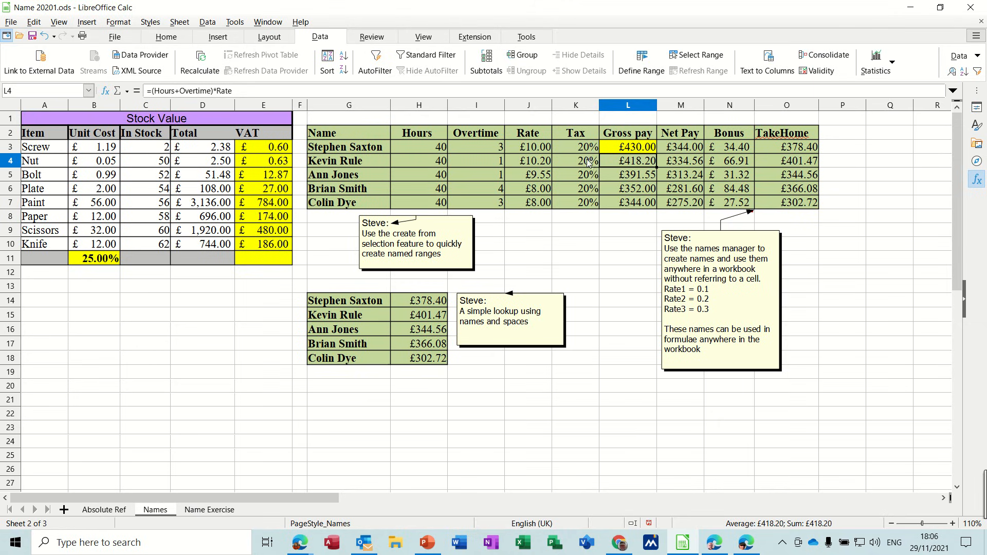
click(632, 149)
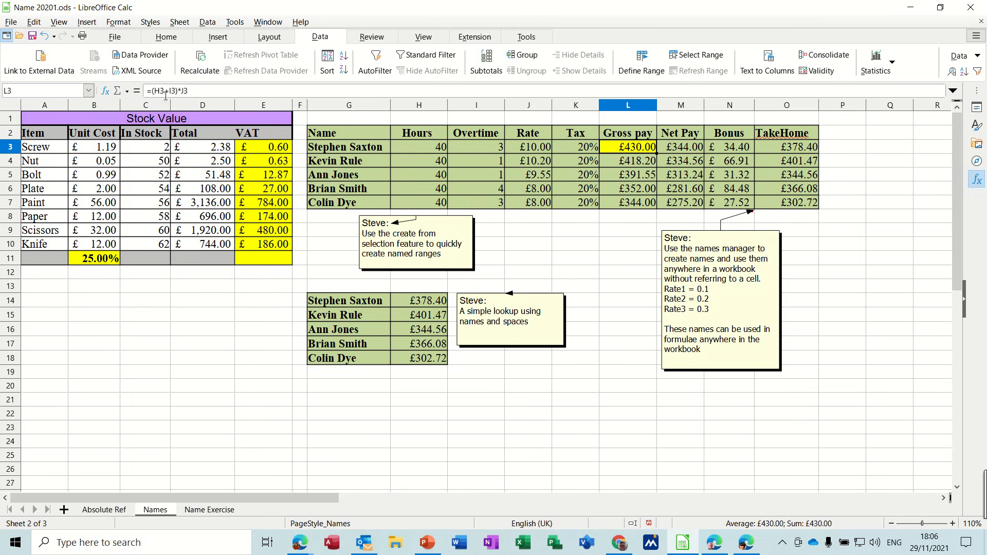
click(631, 163)
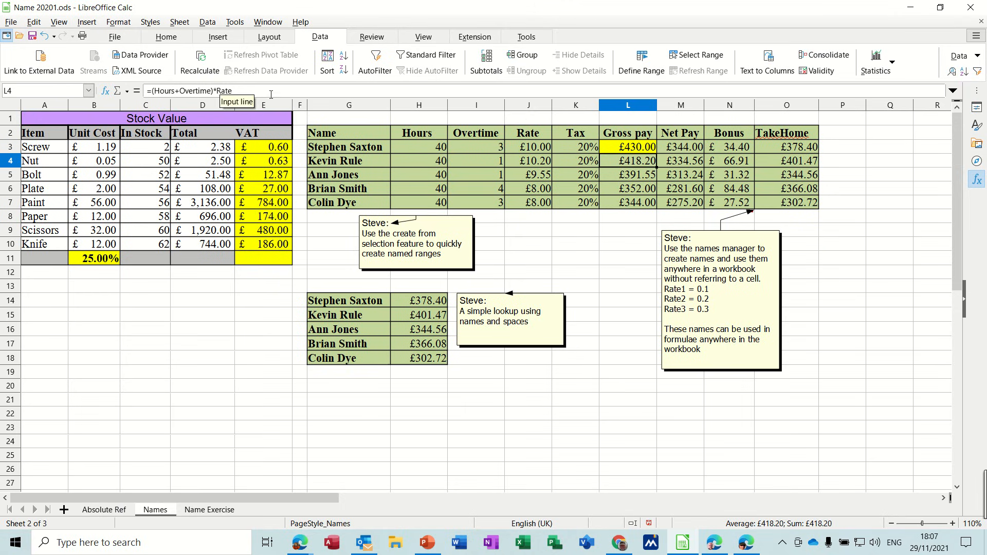
On the Name Exercise sheet, define a database range called Duration for cells B3:B14.
click(209, 510)
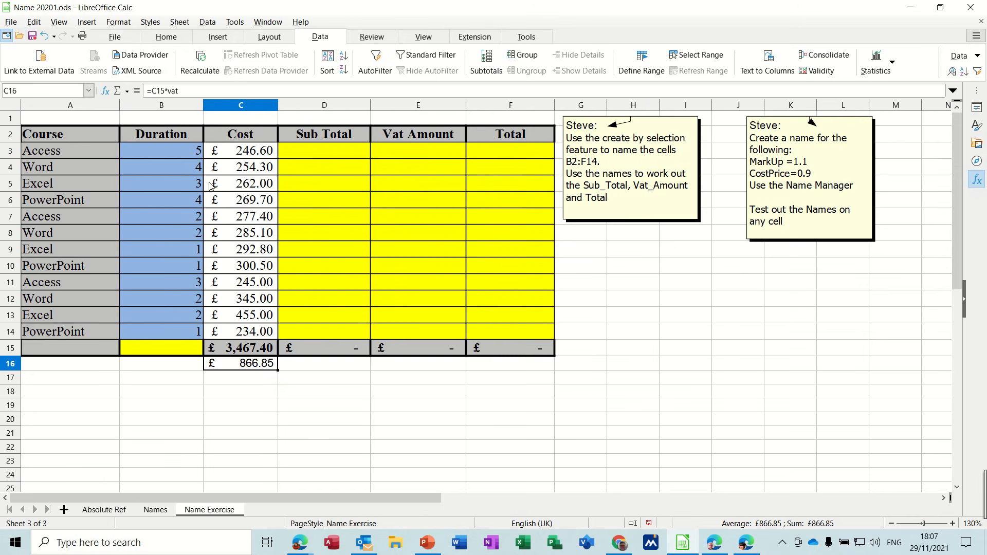
drag(174, 146, 171, 326)
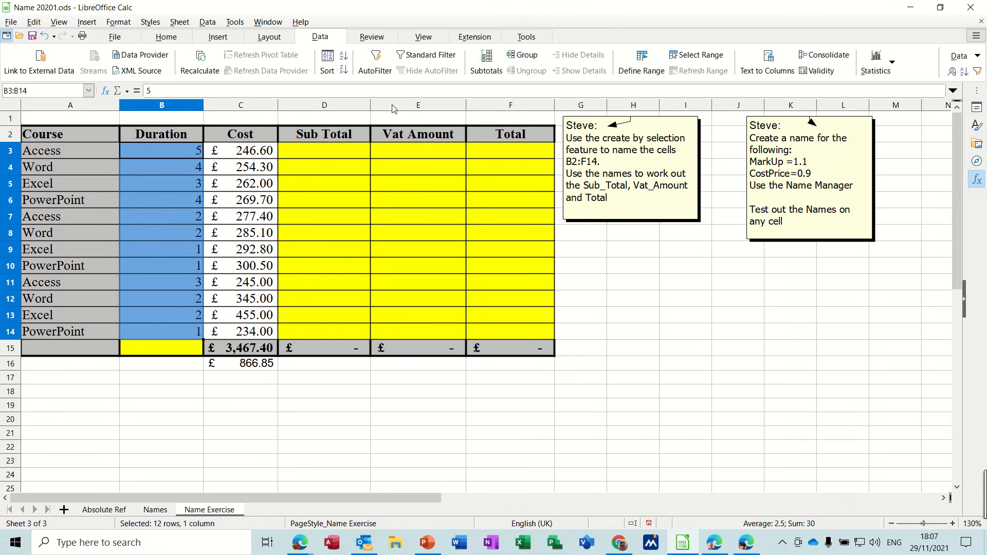
click(641, 64)
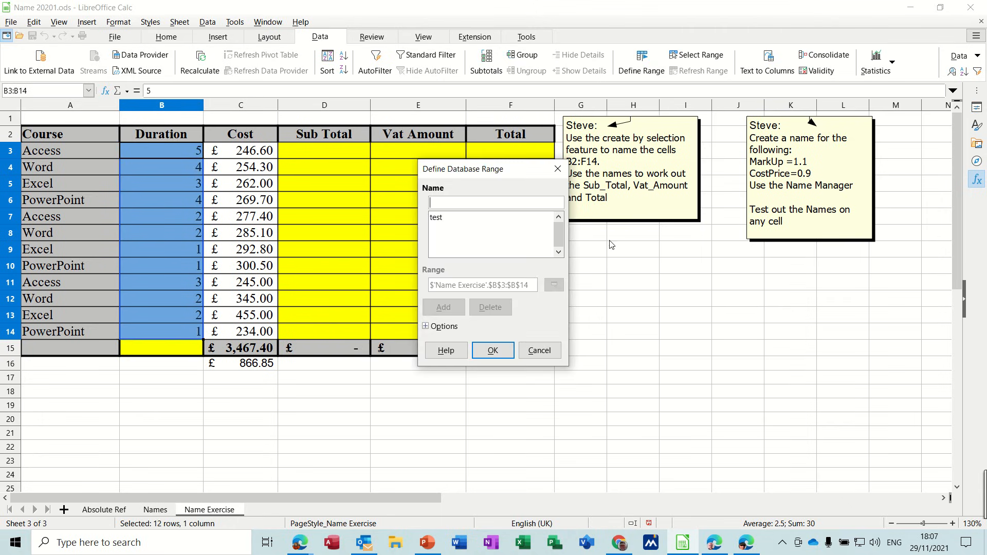
text(Duration)
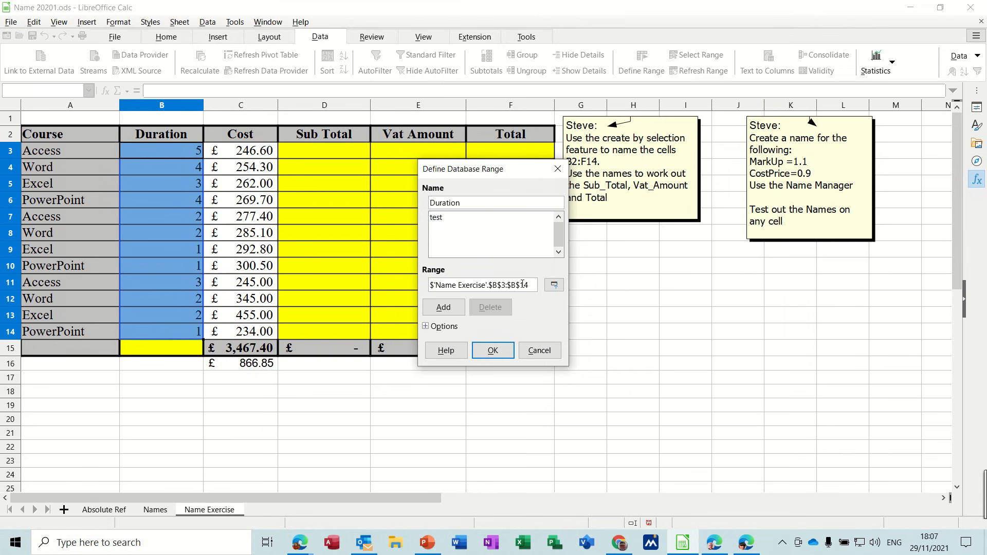
click(450, 307)
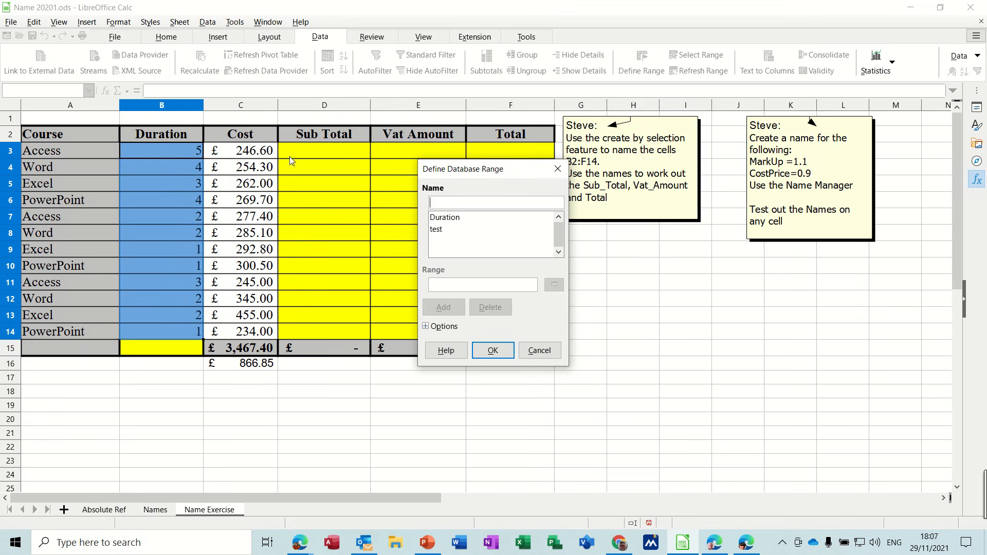
Add a database range called Cost that covers cells C3:C14 of the Name Exercise sheet.
text(Cost)
click(554, 286)
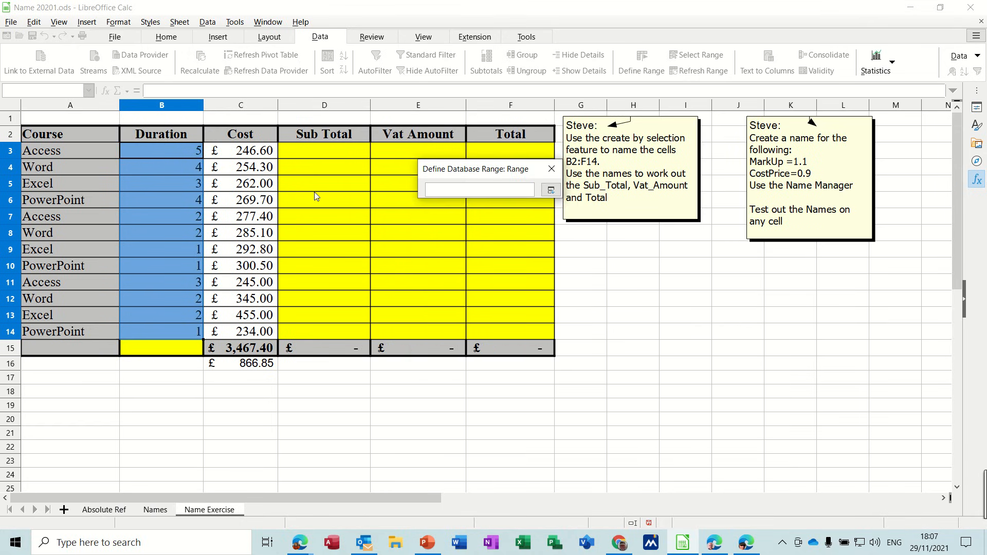
click(247, 152)
drag(246, 152, 253, 335)
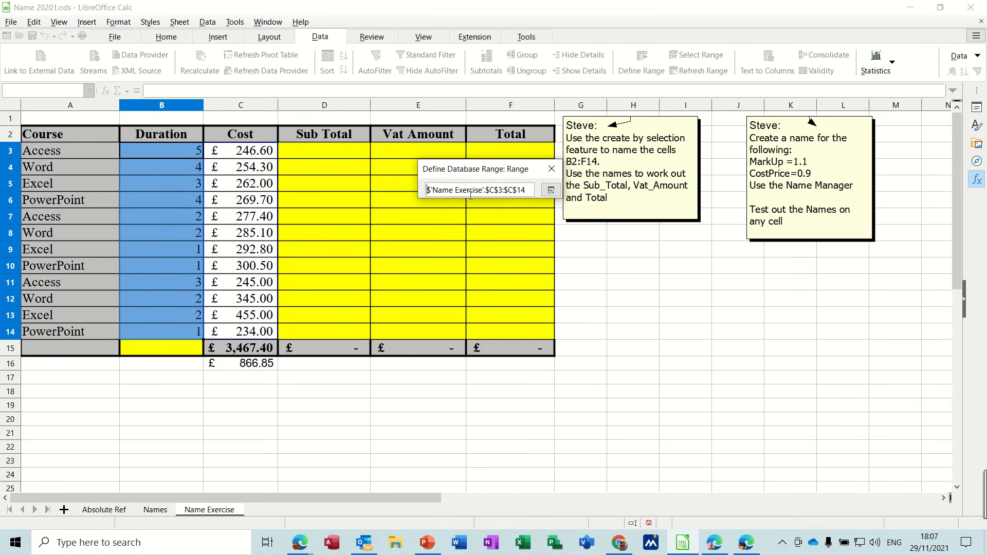
click(551, 191)
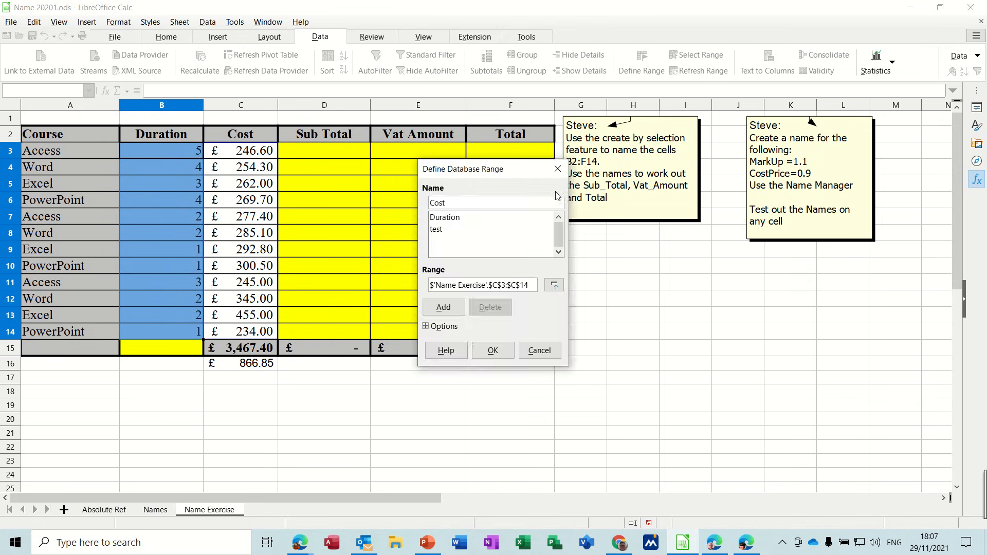
click(444, 307)
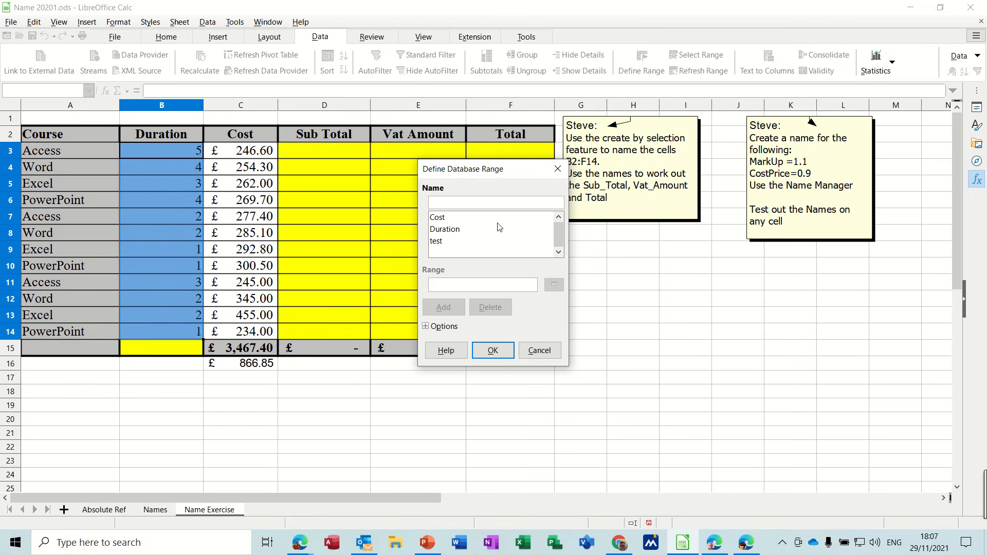
Add a database range called Sub_Total that covers cells D3:D14 of the Name Exercise sheet.
text(sub)
key(BackSpace)
text(Sub_Total)
click(553, 286)
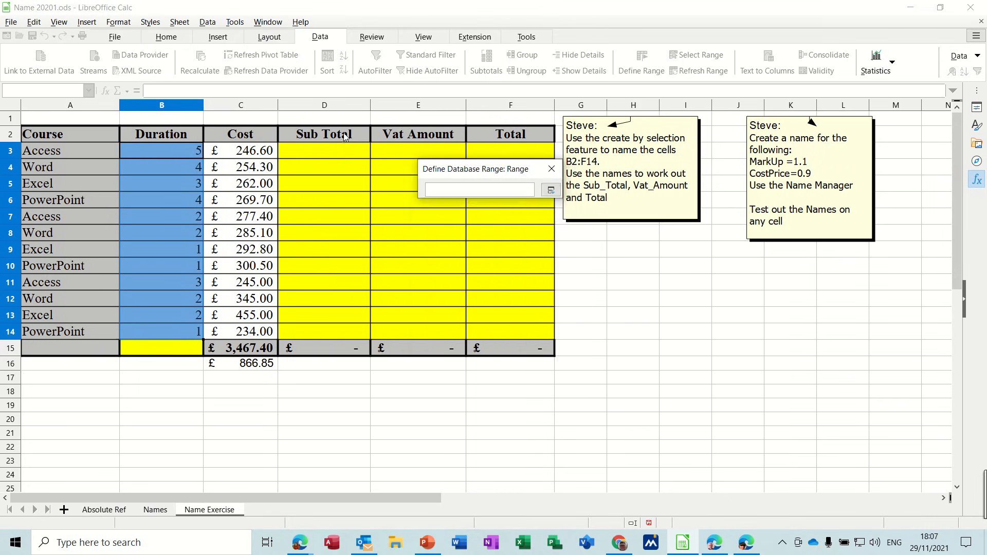
drag(331, 147, 330, 331)
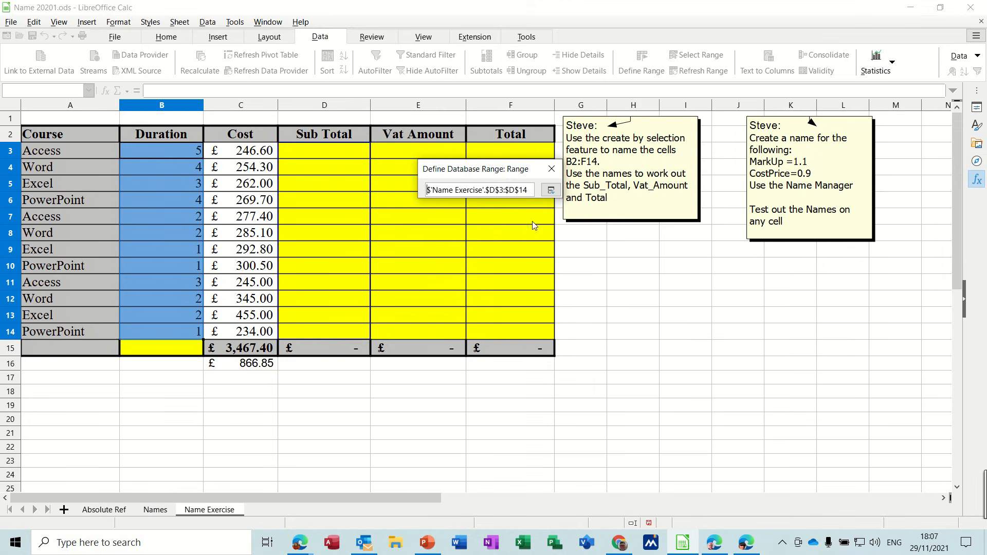
click(551, 190)
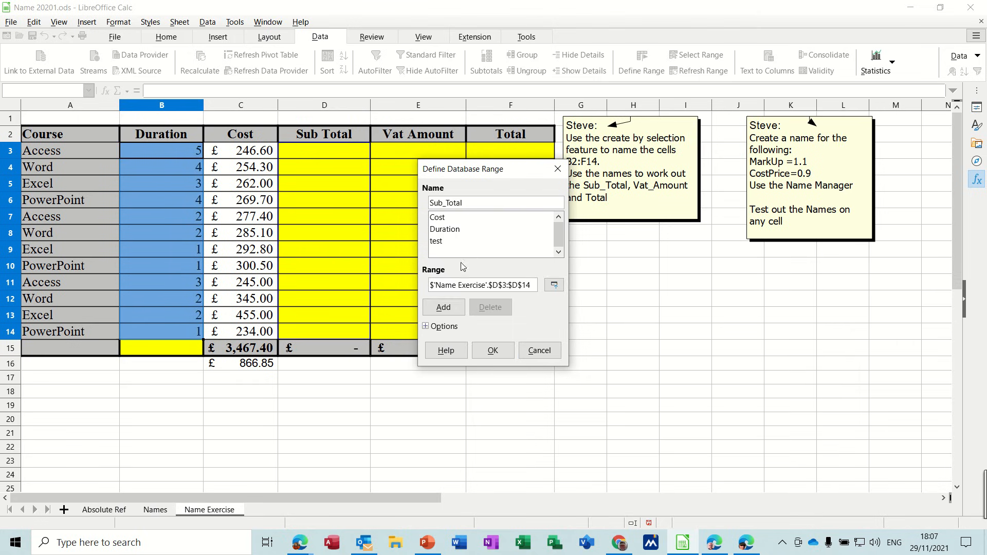
click(442, 308)
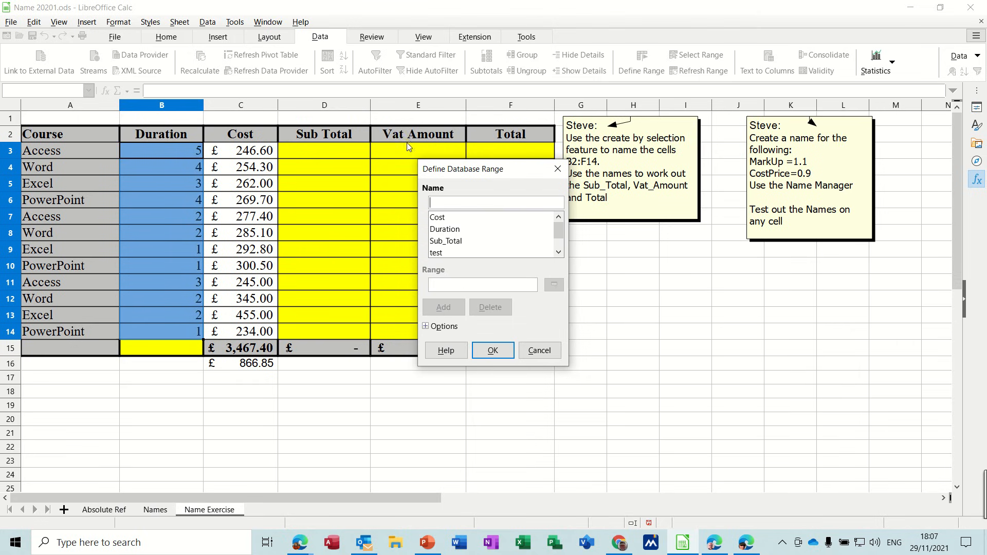
Add a database range called Vat_Amount for cells E3:E14 and accept the range definitions.
click(454, 198)
text(Vat_Amount)
click(549, 286)
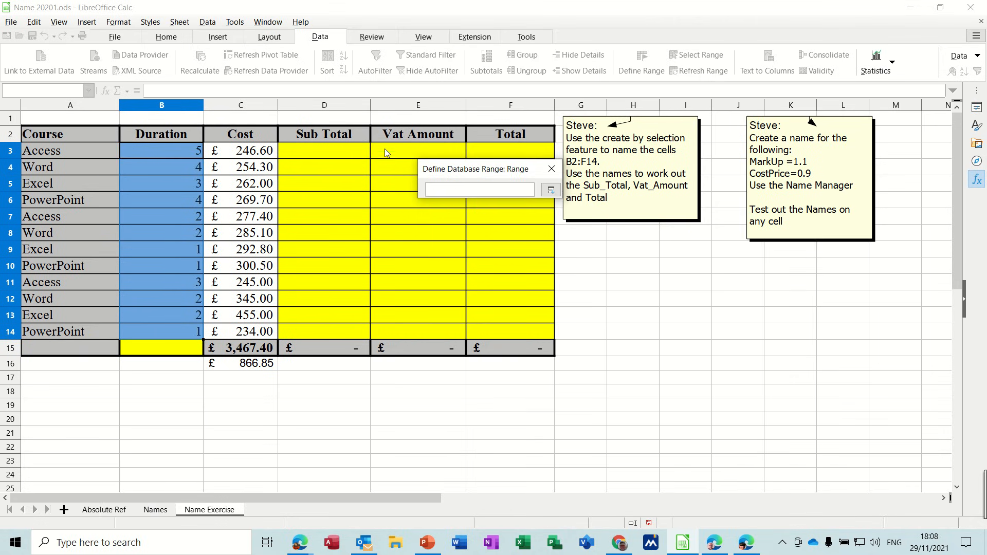
drag(385, 149, 405, 336)
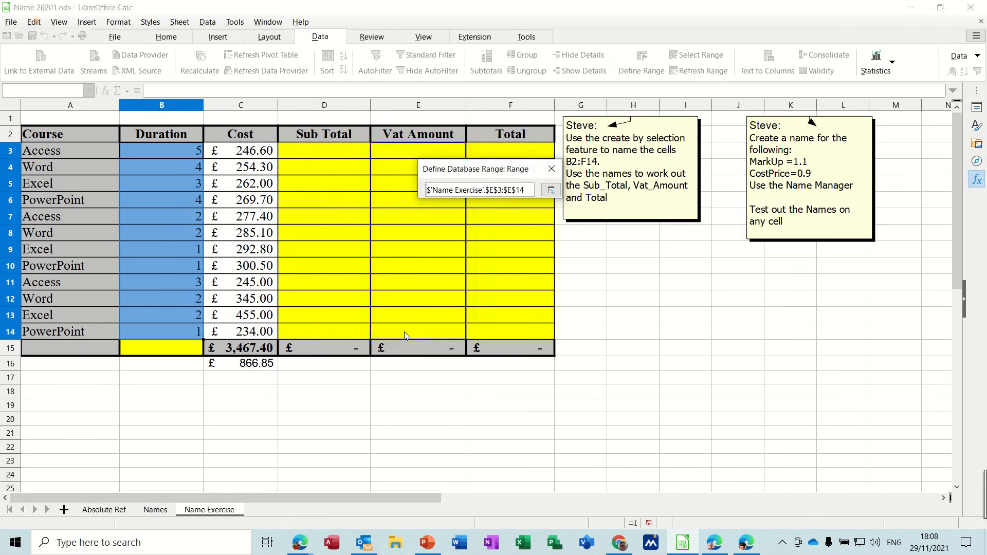
click(551, 189)
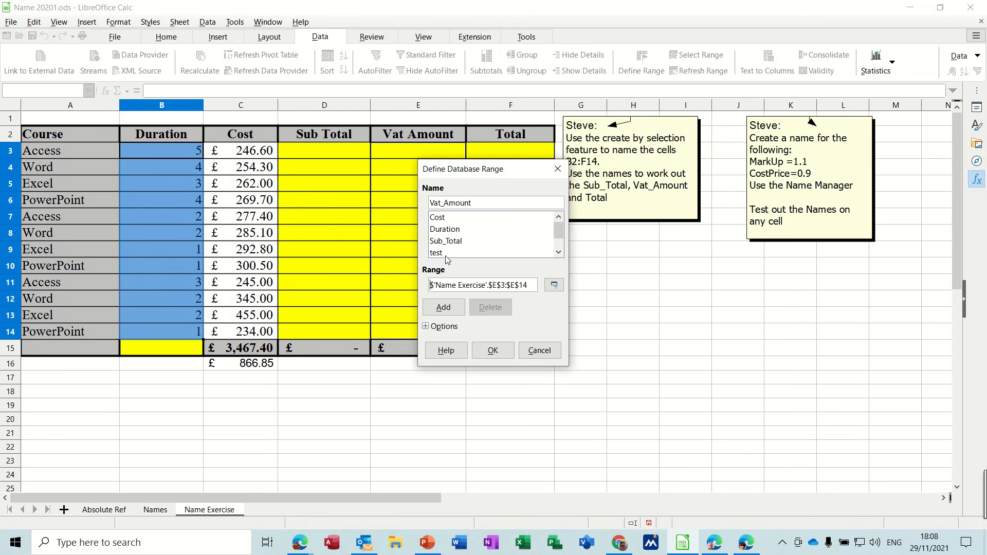
click(442, 308)
click(492, 352)
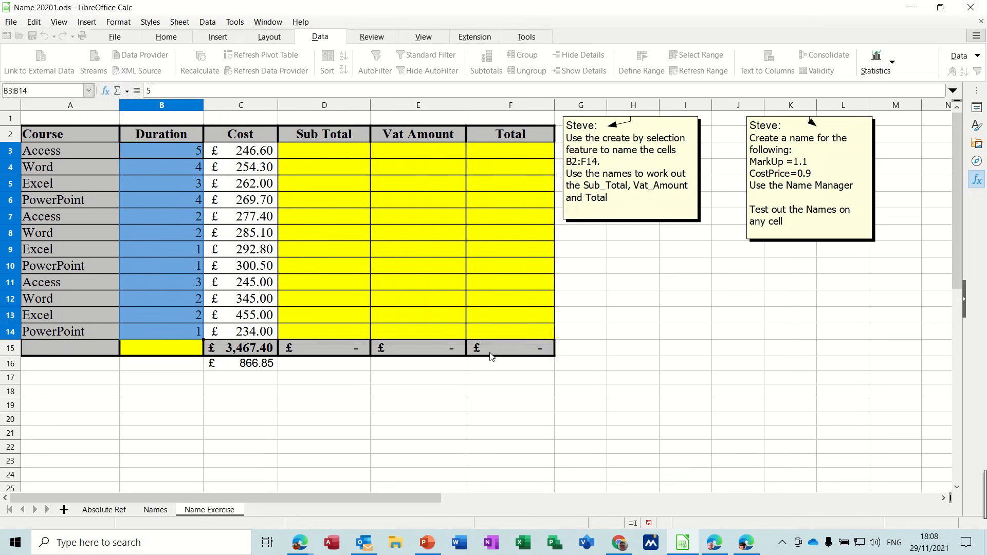
Enter the formula =duration*cost in Sub Total cell D3 and fill it down to D14.
click(318, 153)
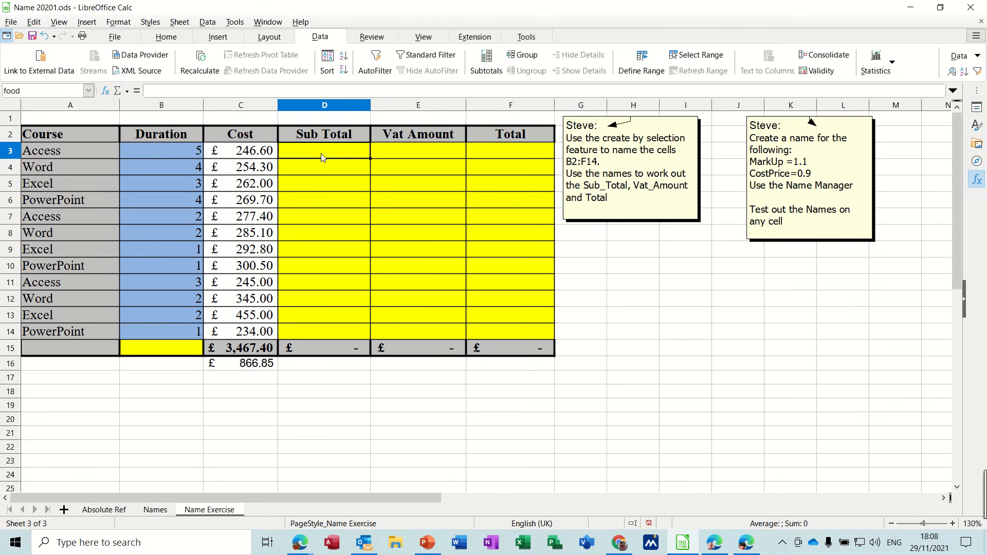
text(=dur)
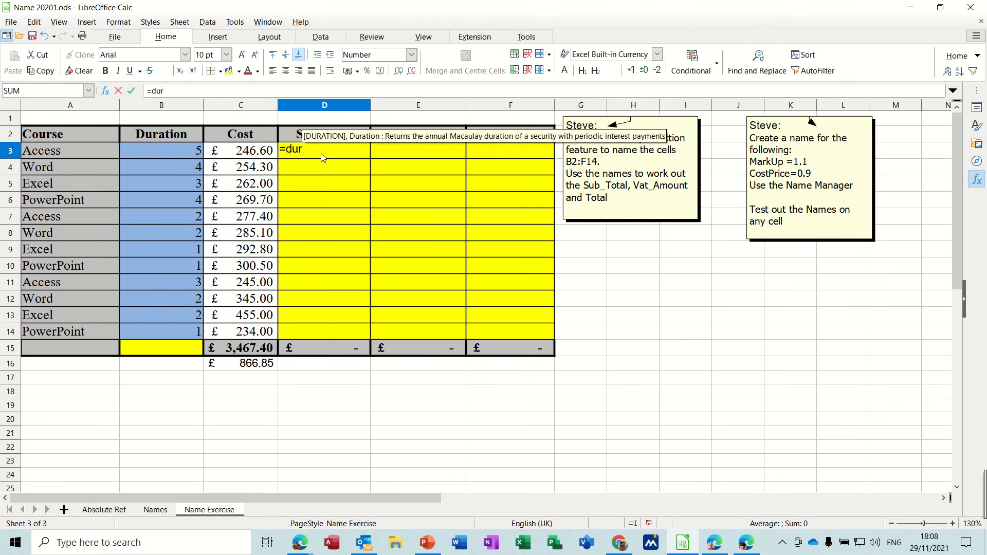
text(ation)
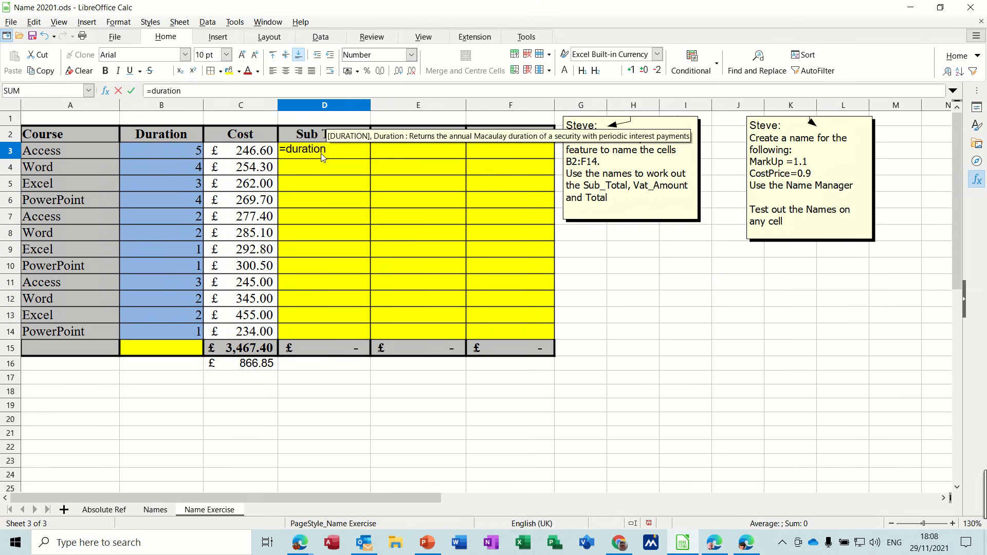
text(*co)
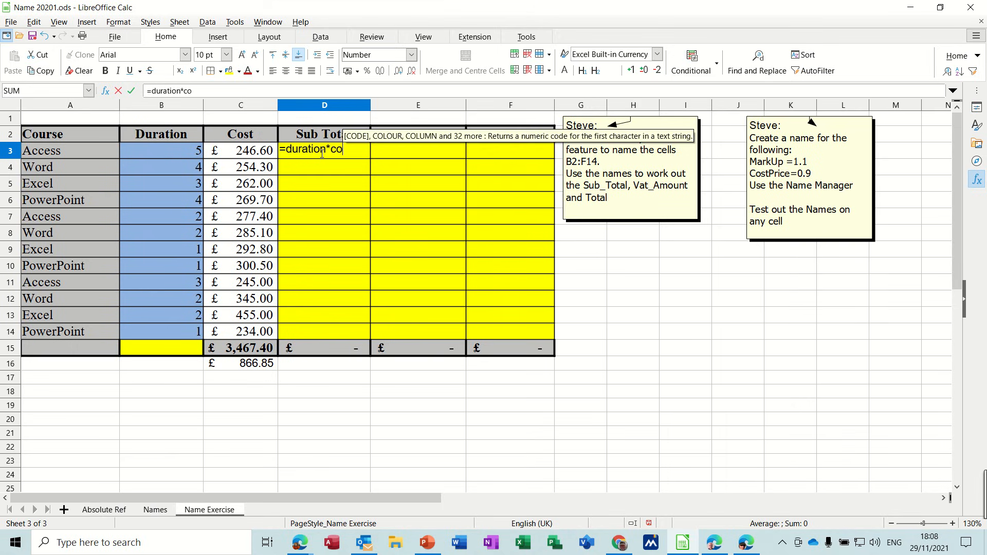
text(st)
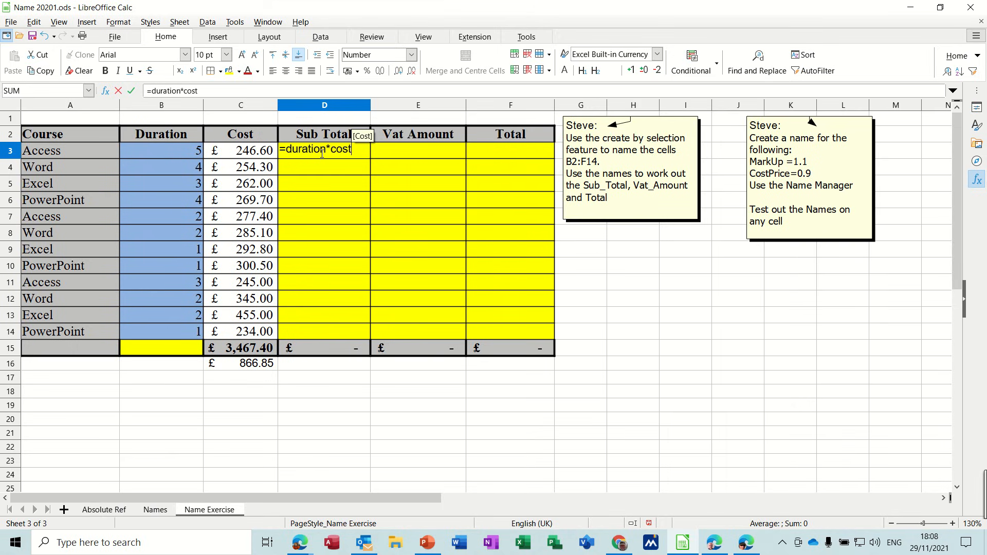
click(131, 91)
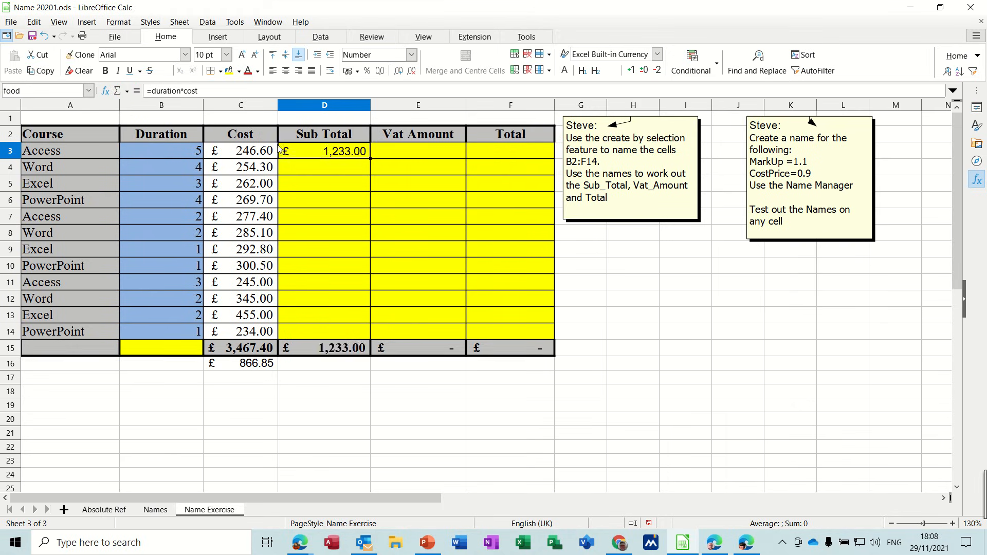
double_click(369, 159)
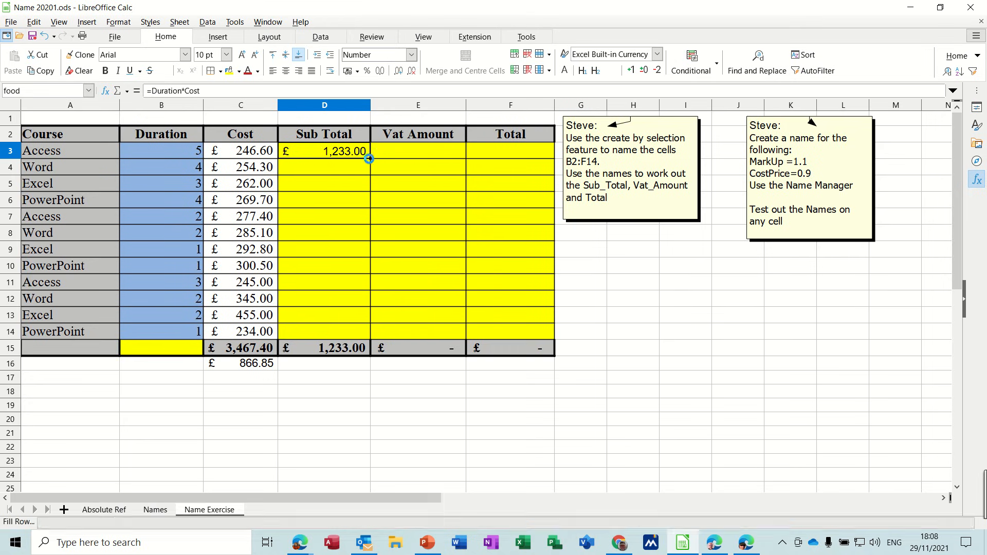
click(333, 153)
key(Down)
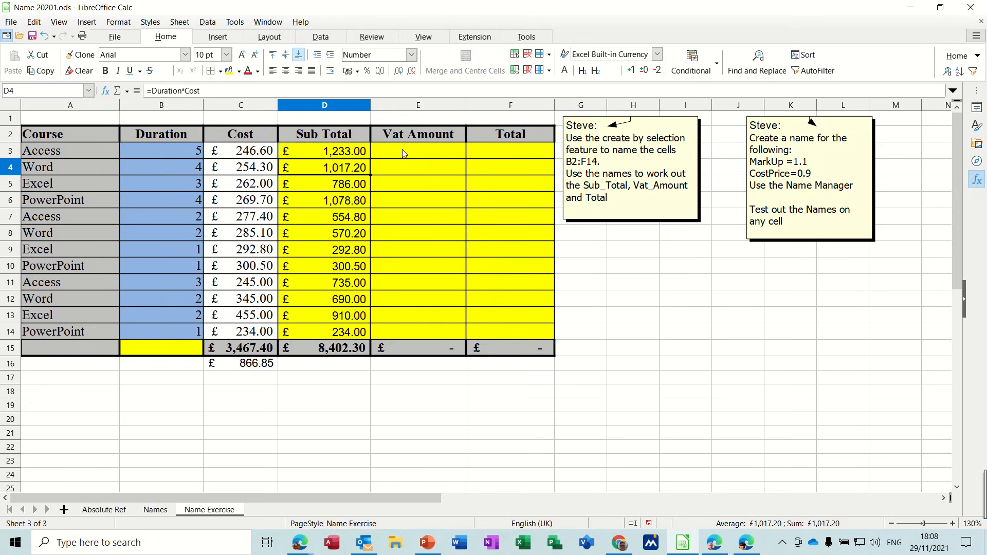
Enter the formula =sub_total*vat in Vat Amount cell E3 and fill it down to E14.
click(403, 152)
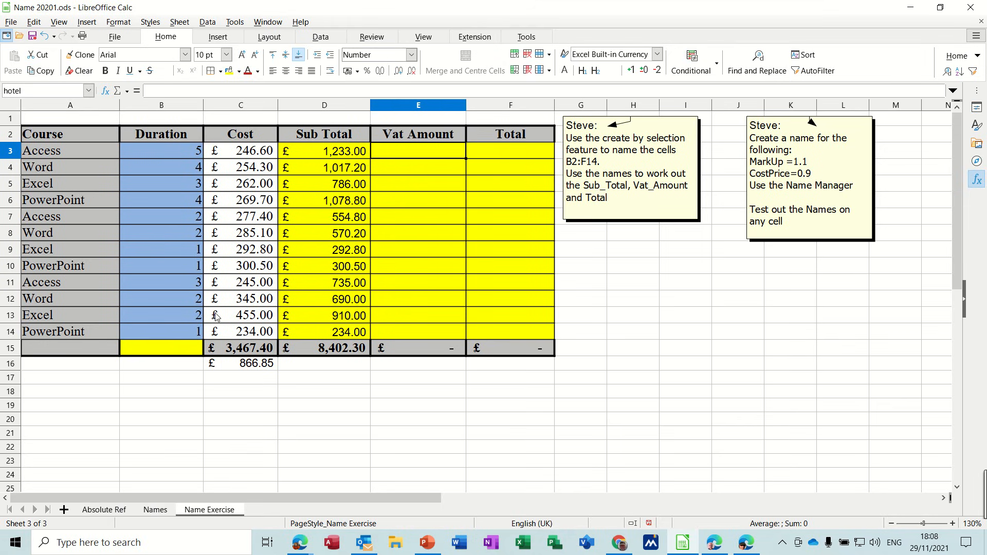
click(417, 157)
text(=sub)
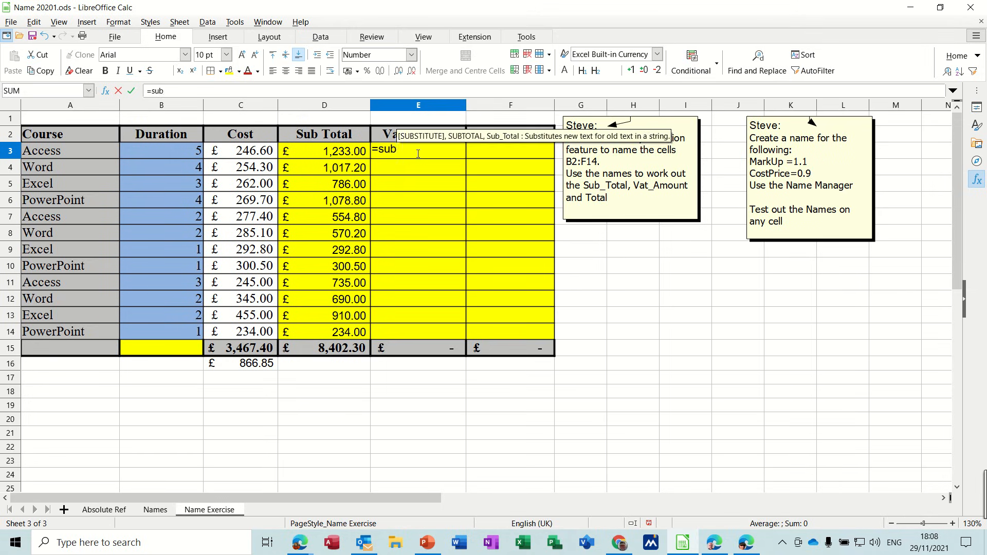
text(_tota)
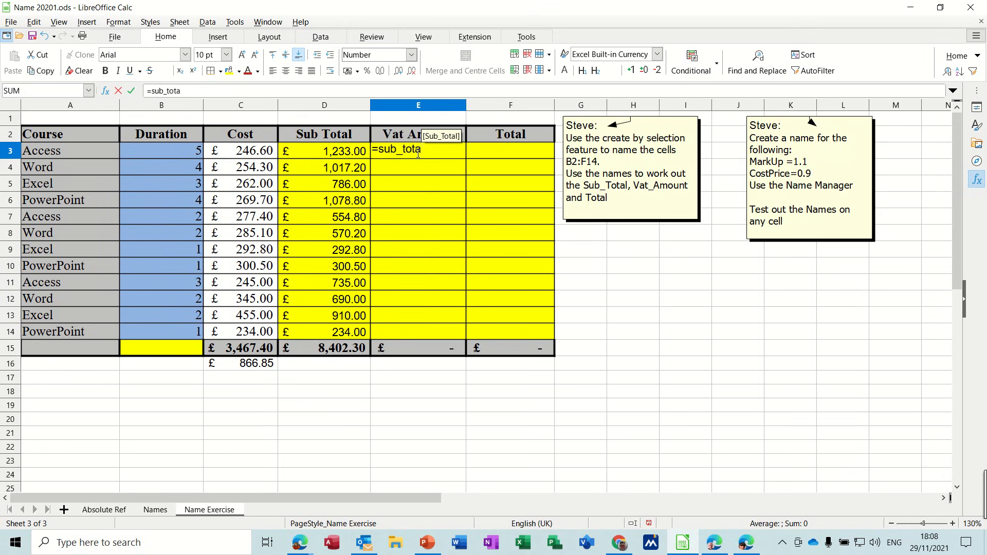
text(l*vat)
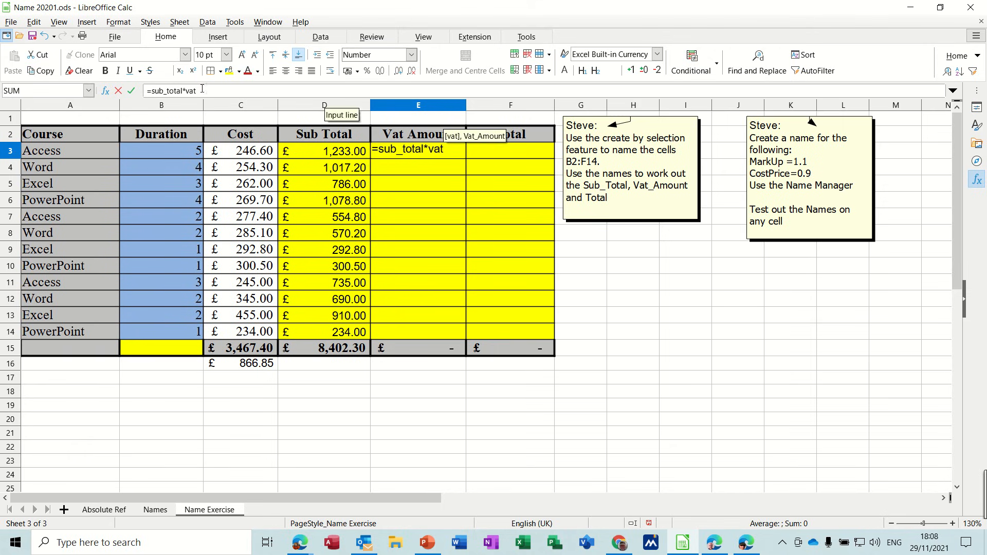
click(131, 91)
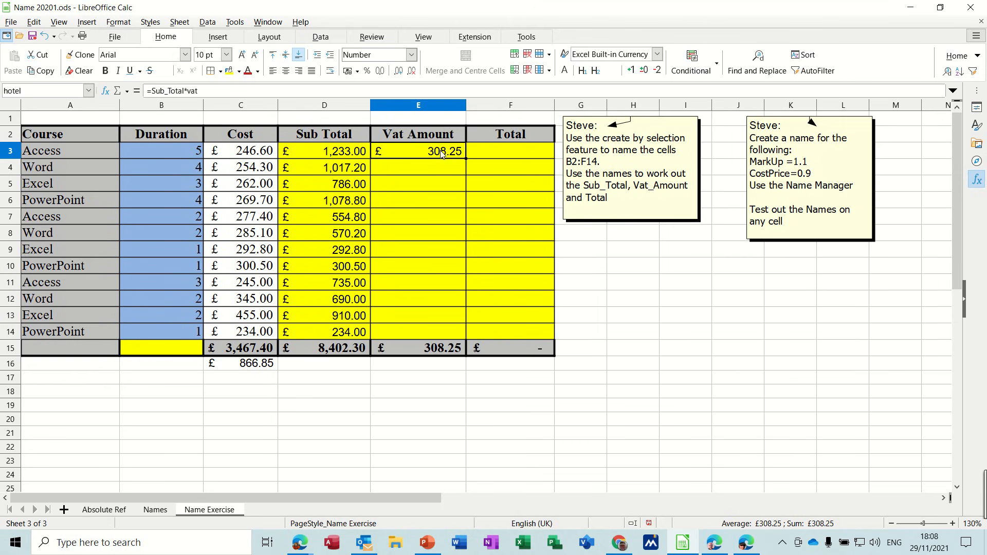
double_click(466, 158)
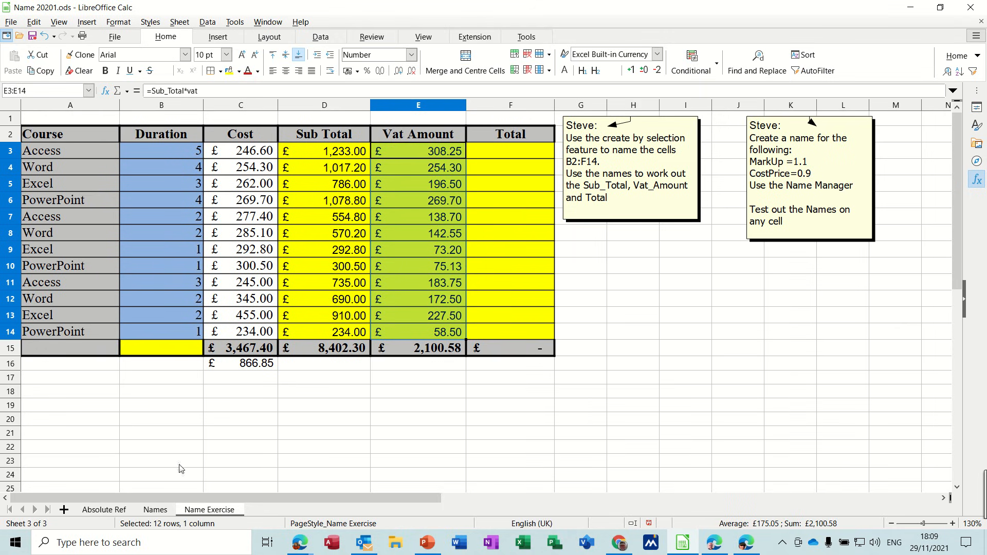
Set the vat cell B11 on the Names sheet to 20%.
click(155, 510)
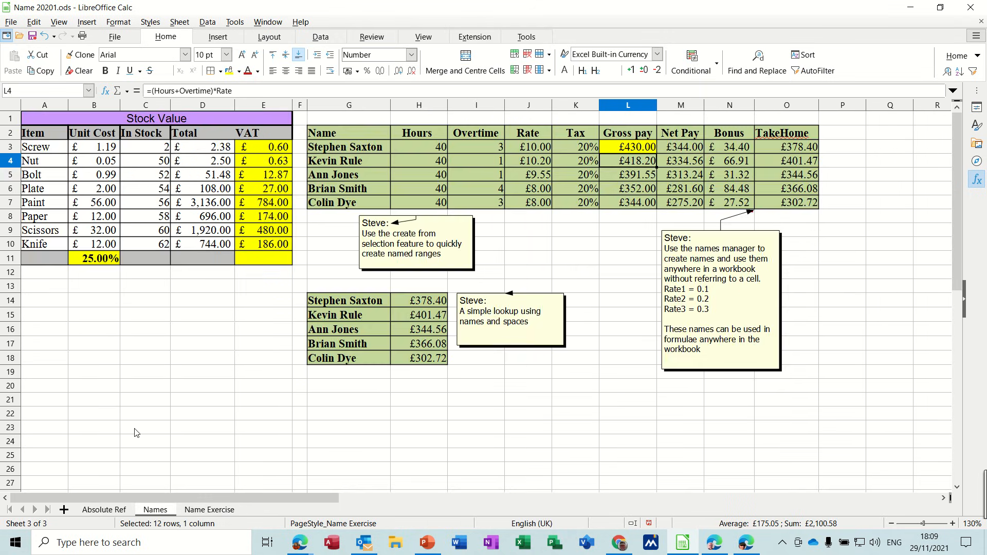
right_click(98, 264)
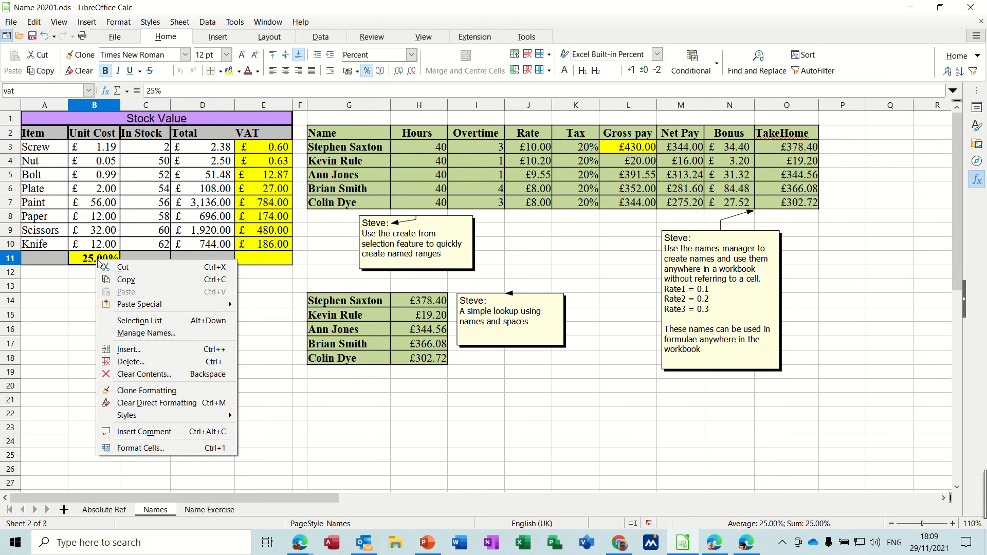
click(84, 265)
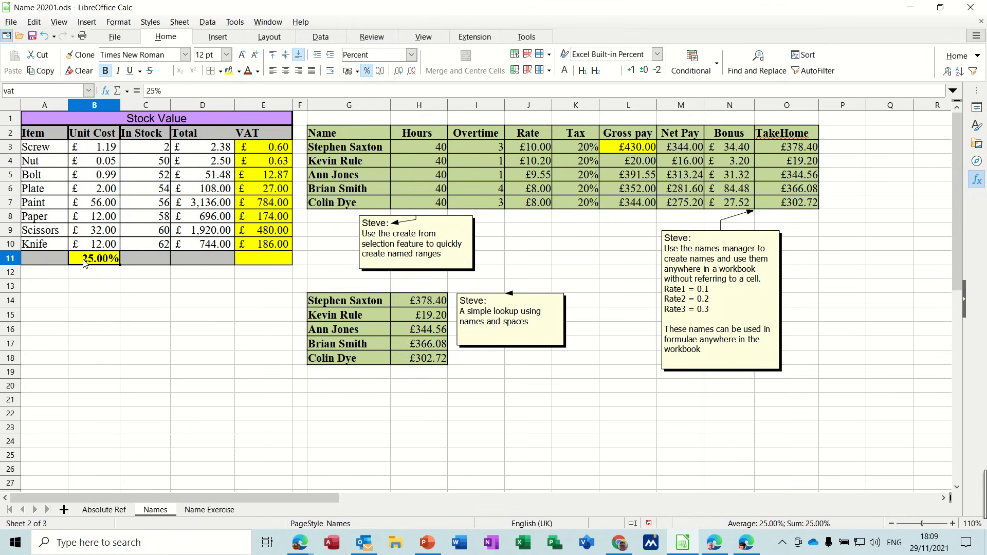
click(107, 307)
click(95, 261)
text(20%)
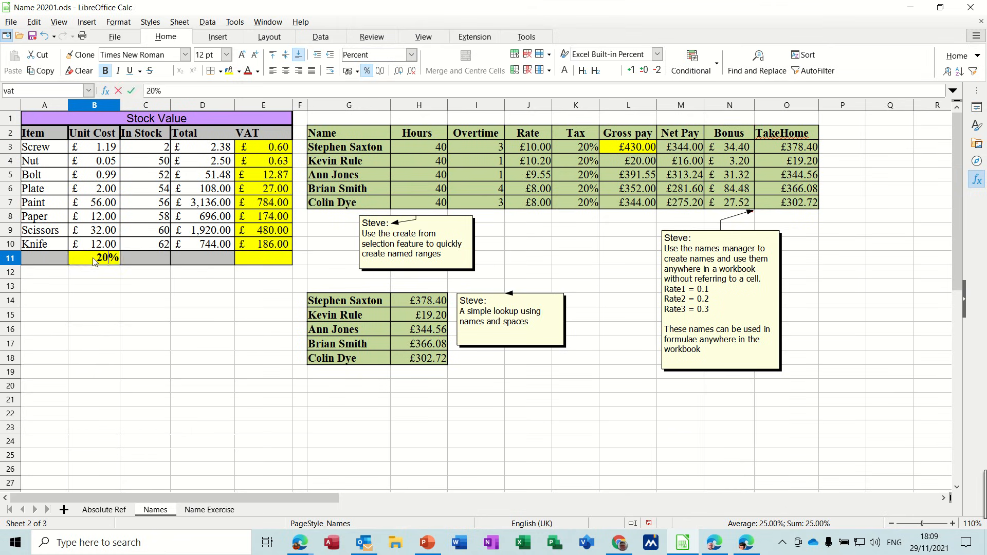
click(109, 307)
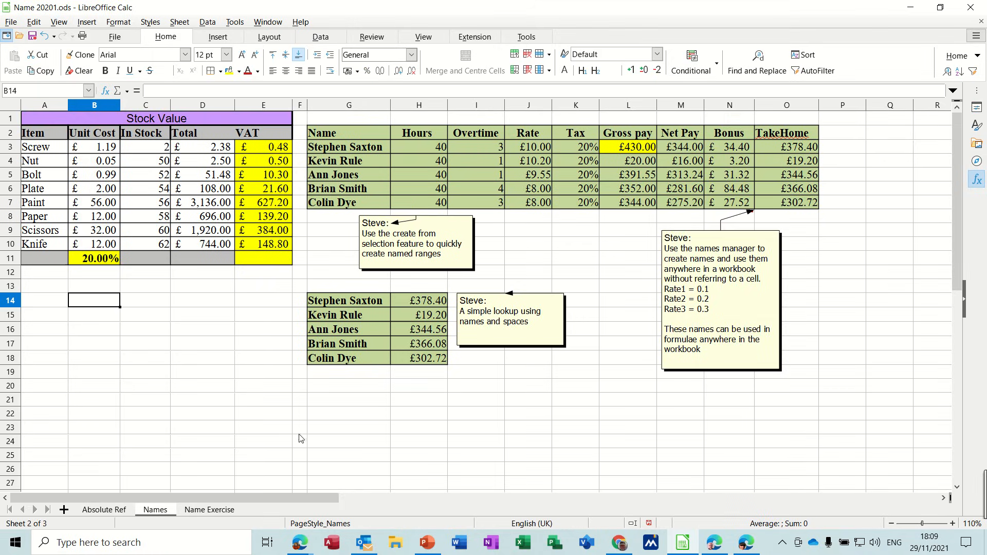
Enter the formula =sub_Total+vat_amount in Total cell F3 of the Name Exercise sheet and fill it down to F14.
click(209, 509)
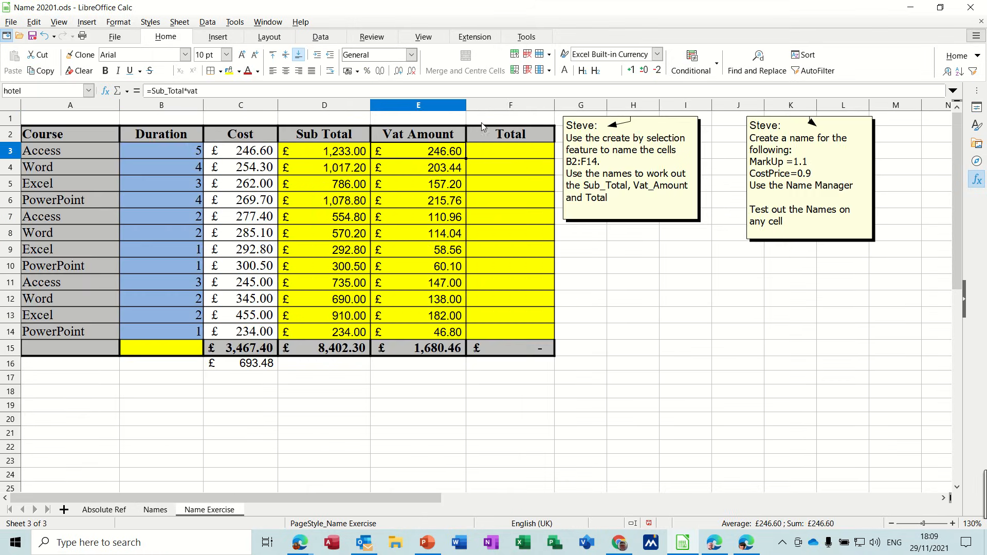
click(501, 155)
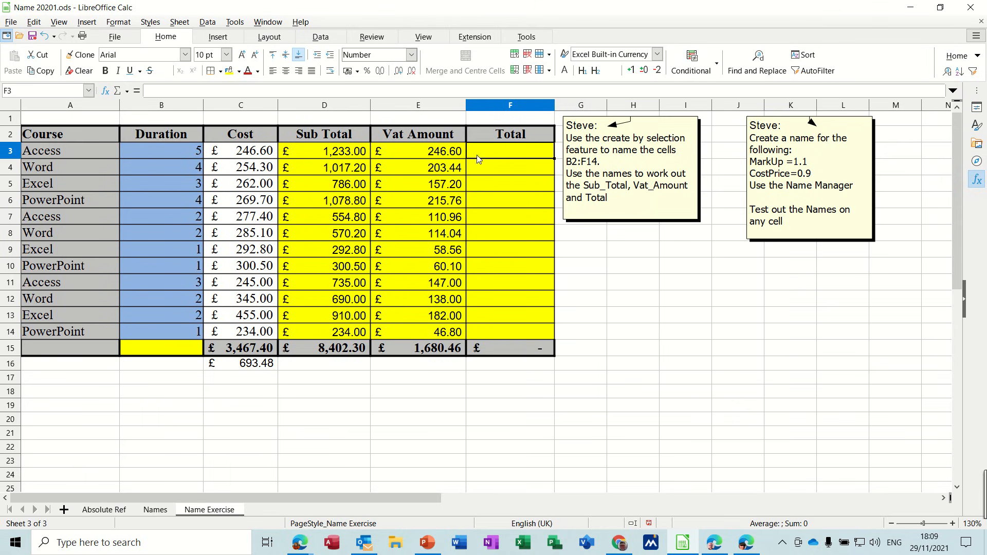
text(=sub)
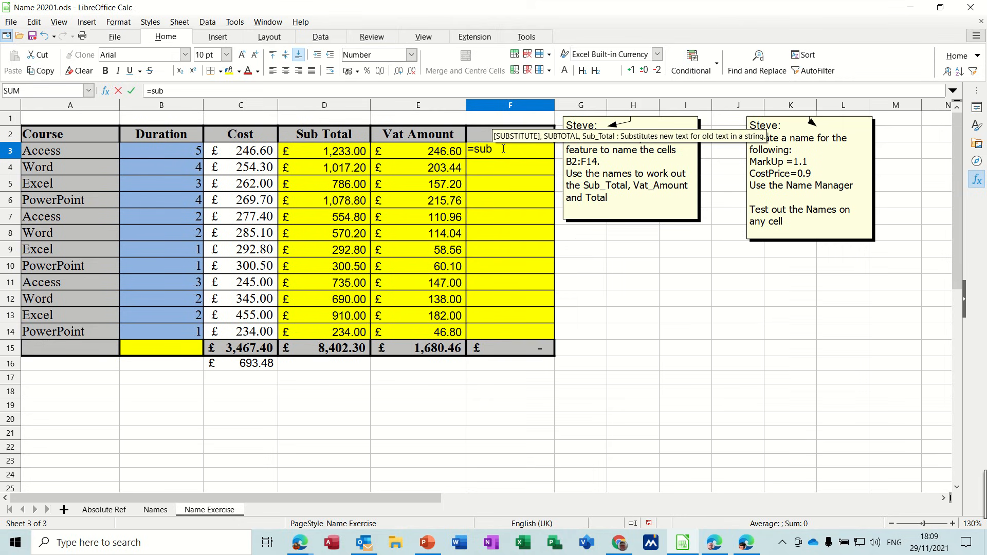
text(_)
click(516, 138)
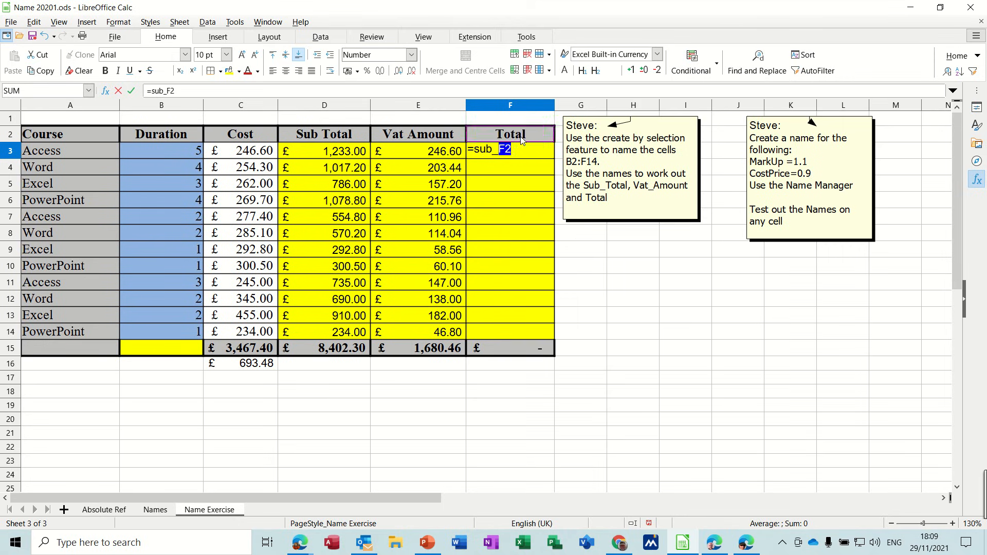
text(F)
key(BackSpace)
text(Tota)
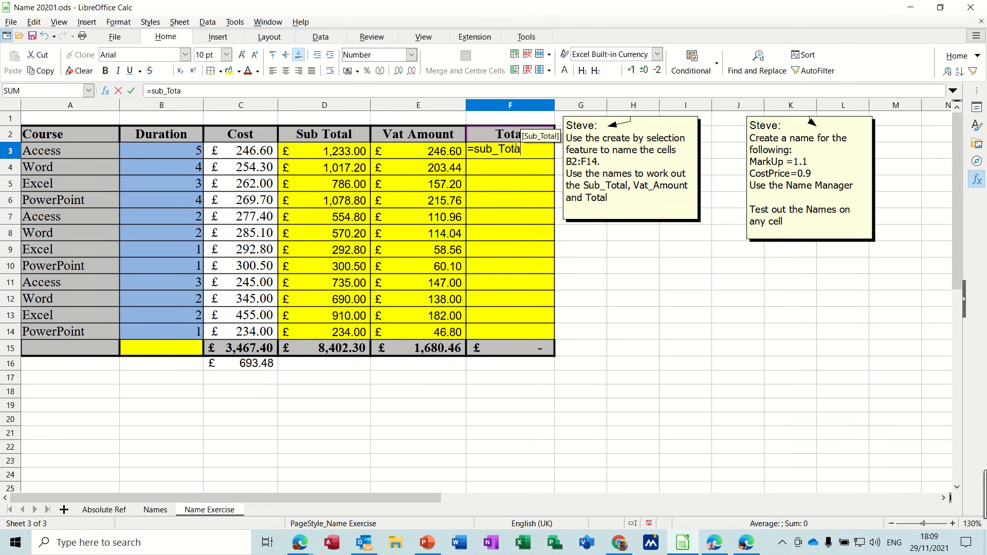
text(l+)
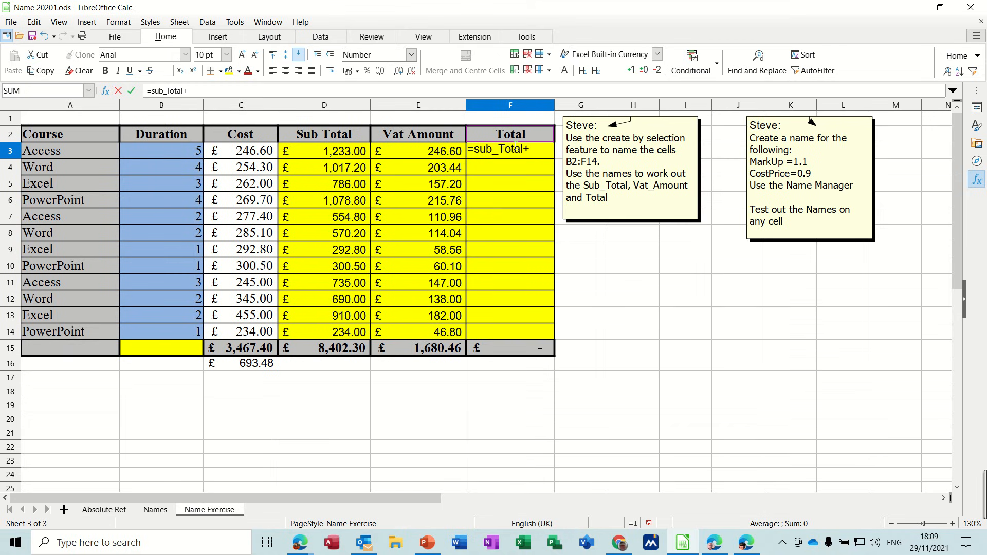
text(vat_)
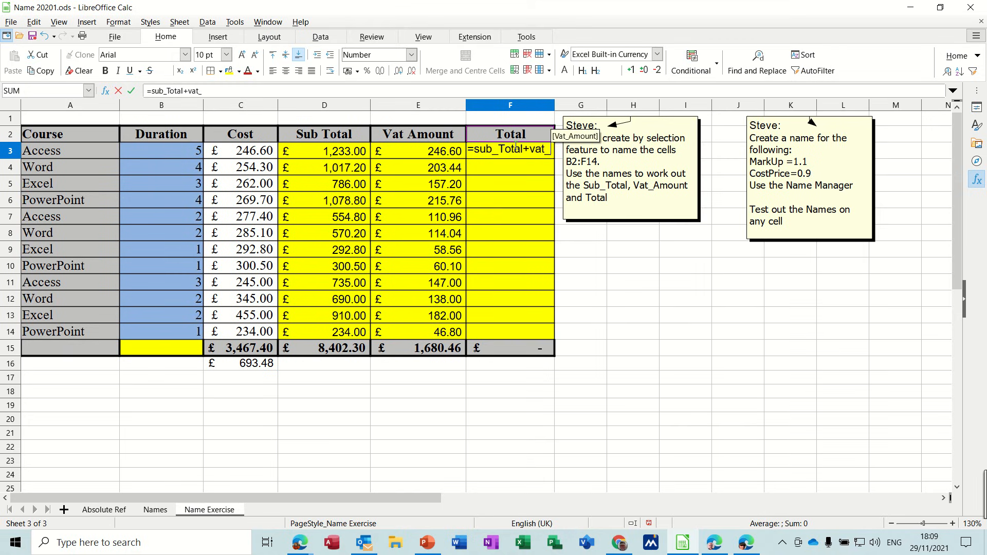
text(amount)
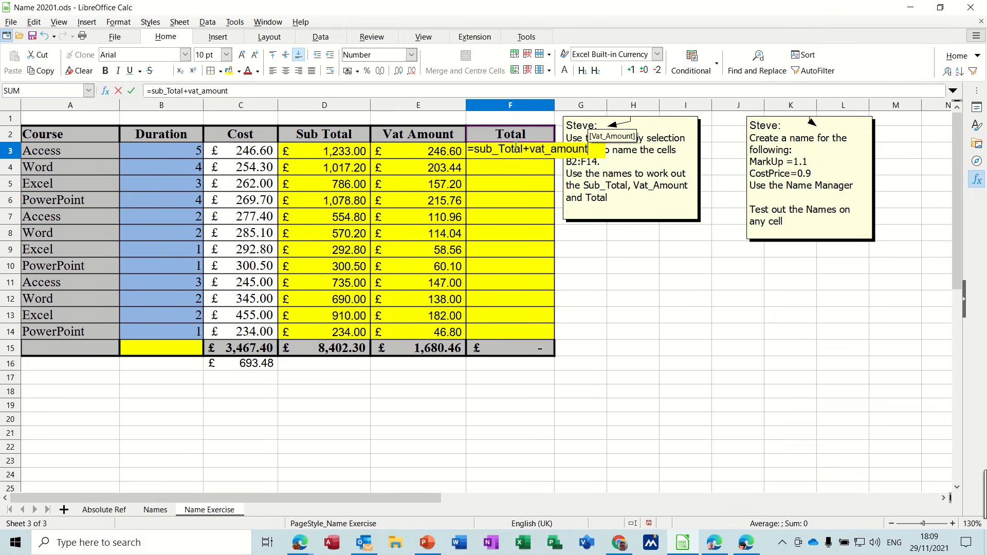
click(131, 90)
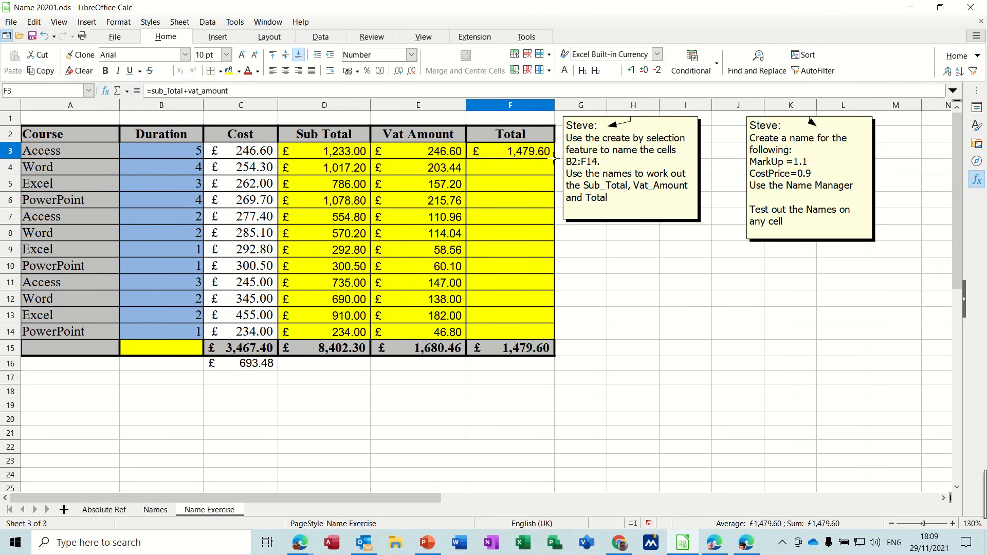
double_click(554, 159)
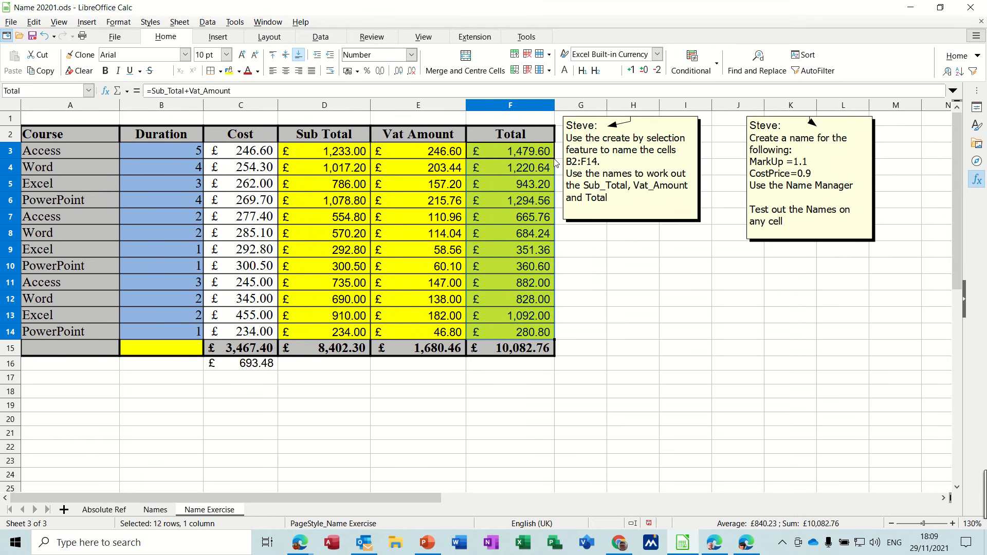
Check the named-range formulas in the first cells of the Sub Total and Vat Amount columns.
click(335, 168)
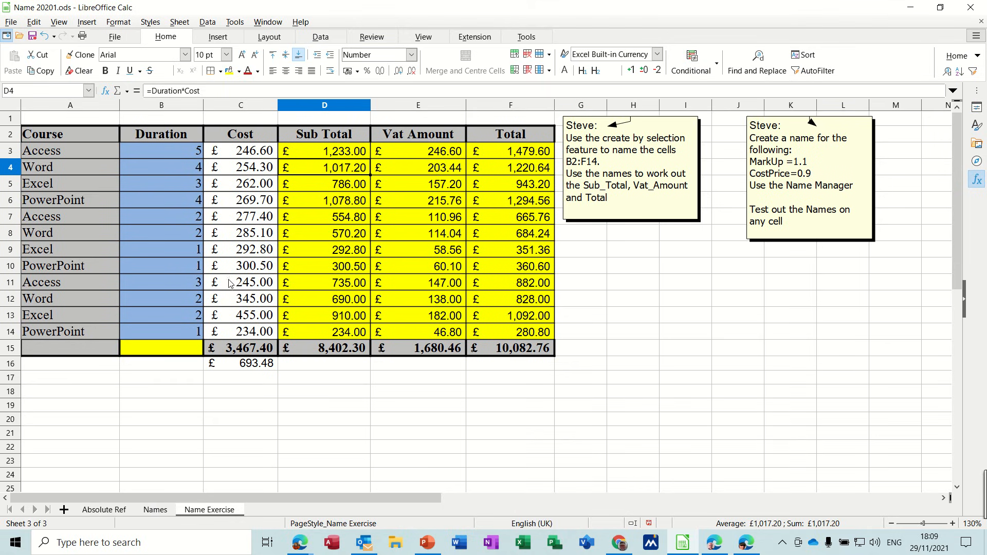
click(343, 152)
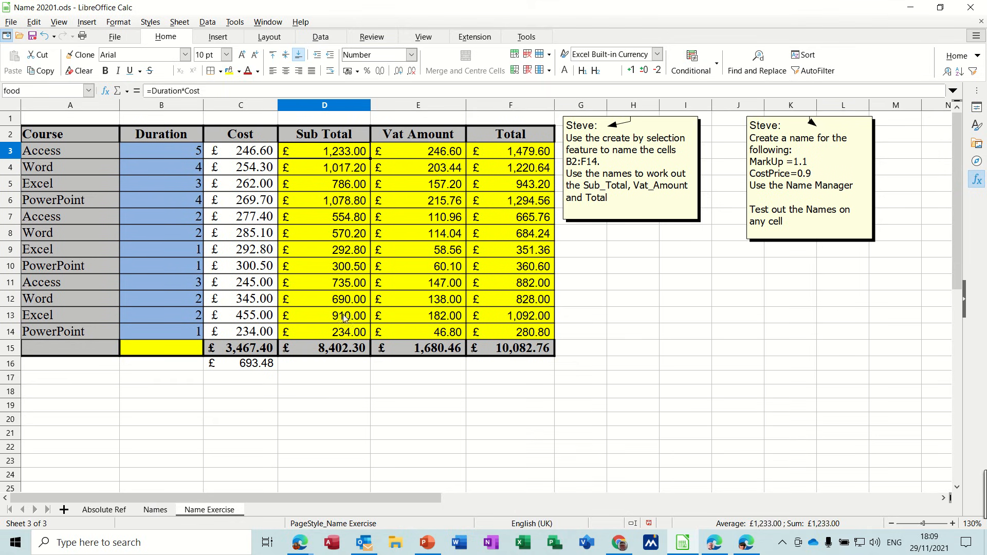
click(412, 164)
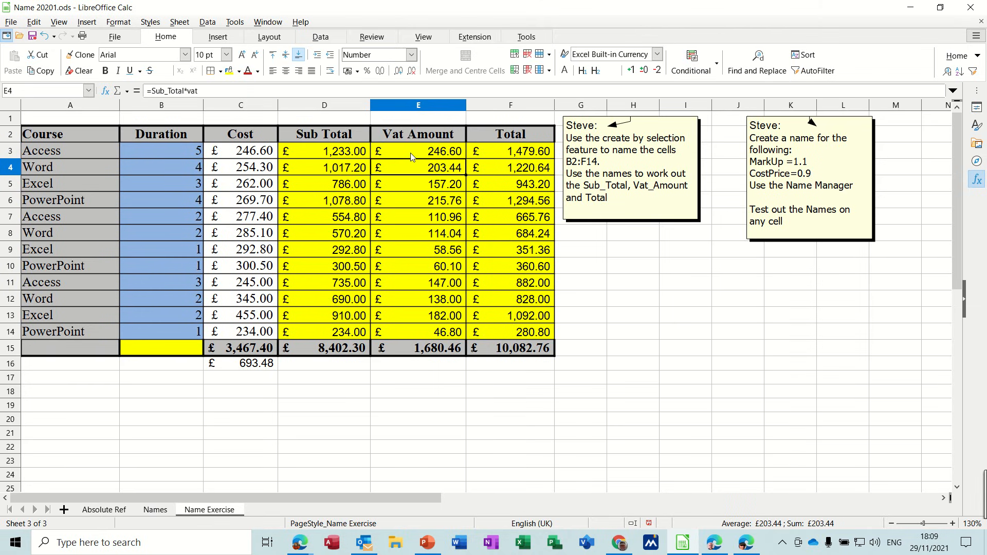
click(411, 156)
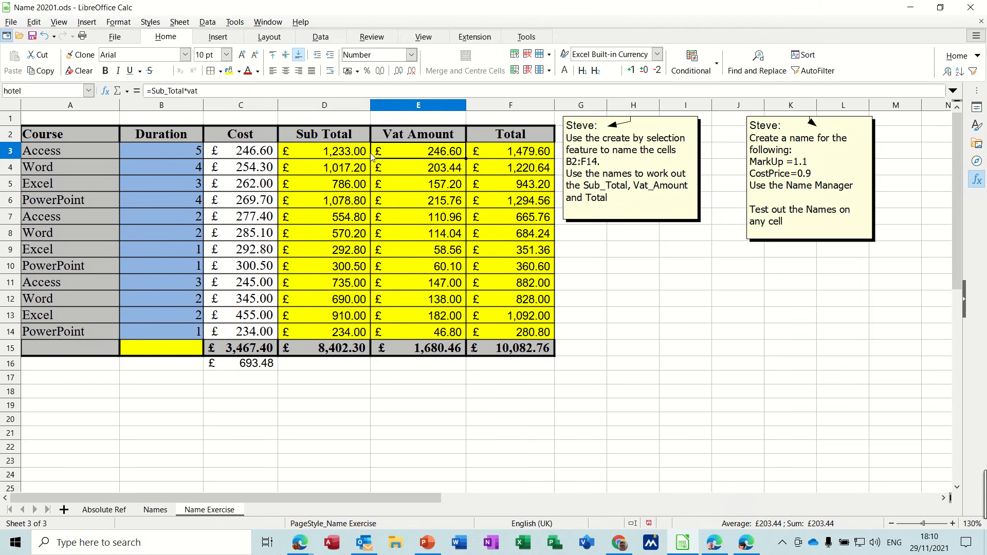
click(416, 181)
click(337, 170)
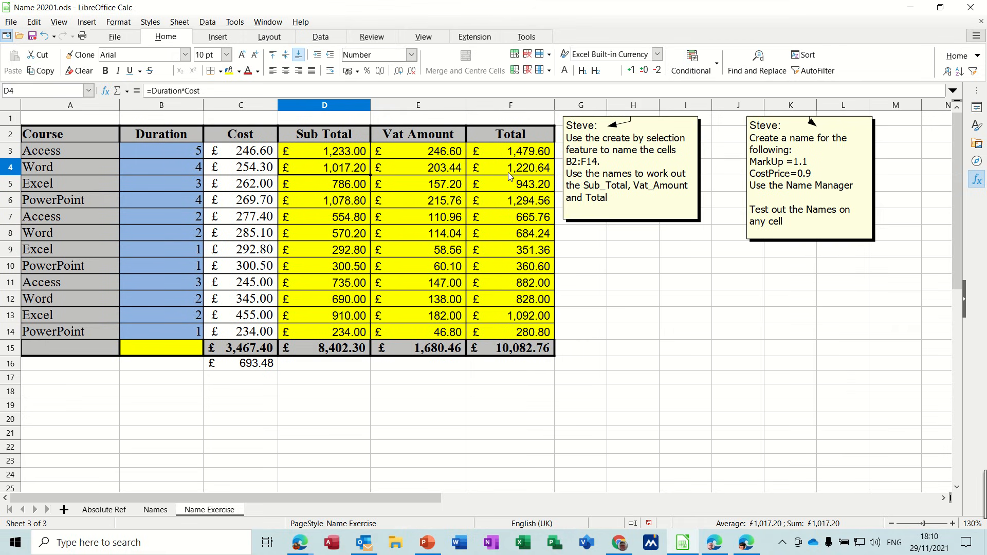